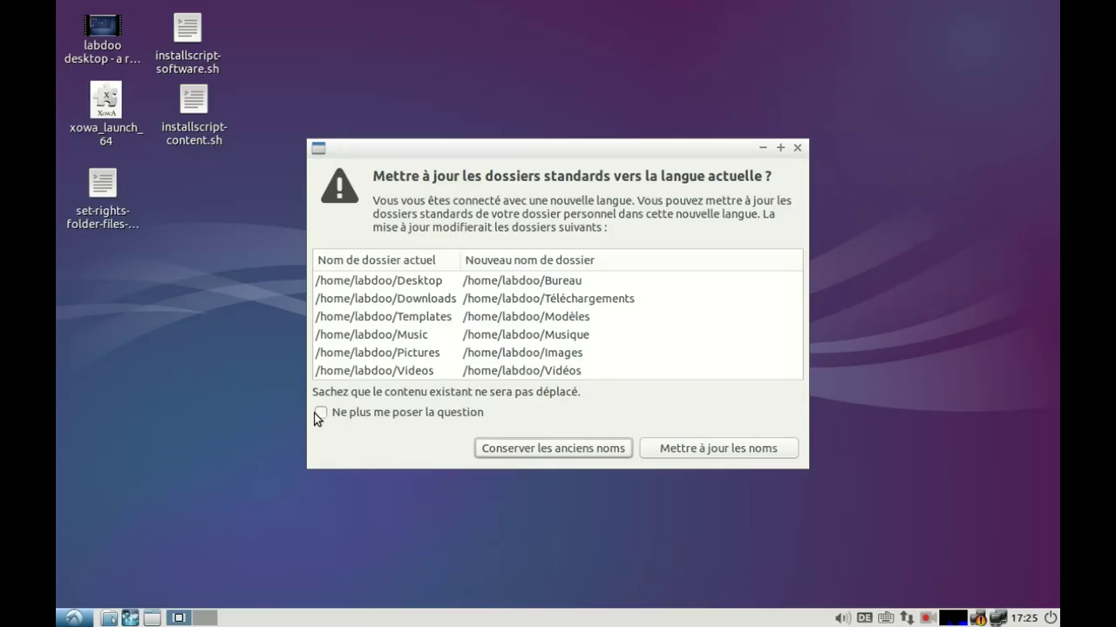
Step: Close the prompt about renaming the home folders to French and keep the current folder names
{"action": "left_click", "coordinate": [797, 148]}
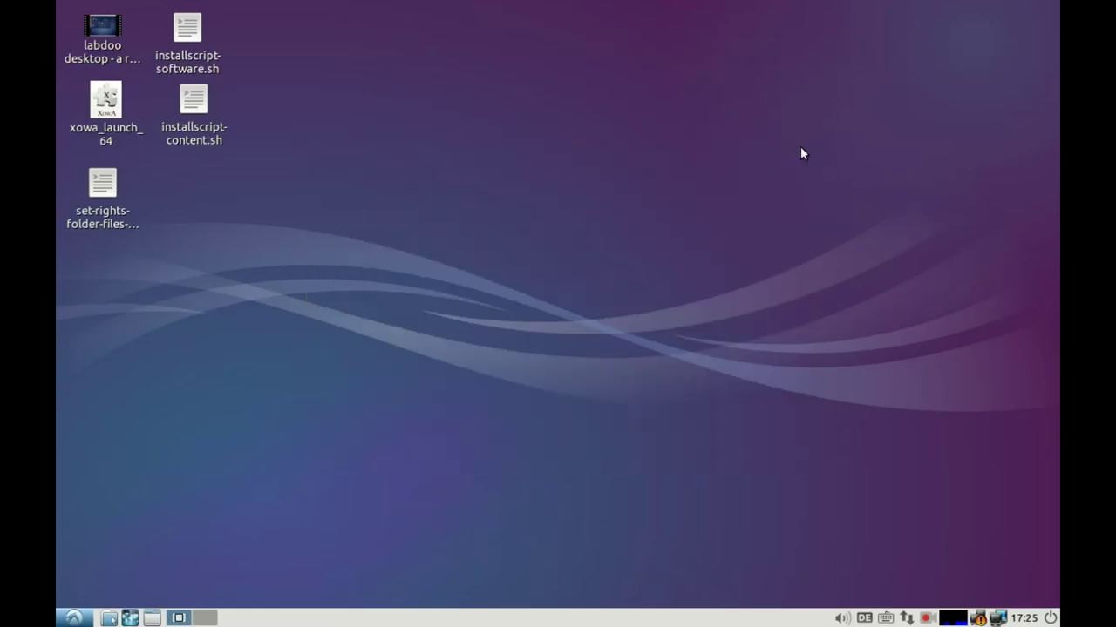
Step: Launch Language Support from Preferences and let its language availability check finish
{"action": "left_click", "coordinate": [924, 619]}
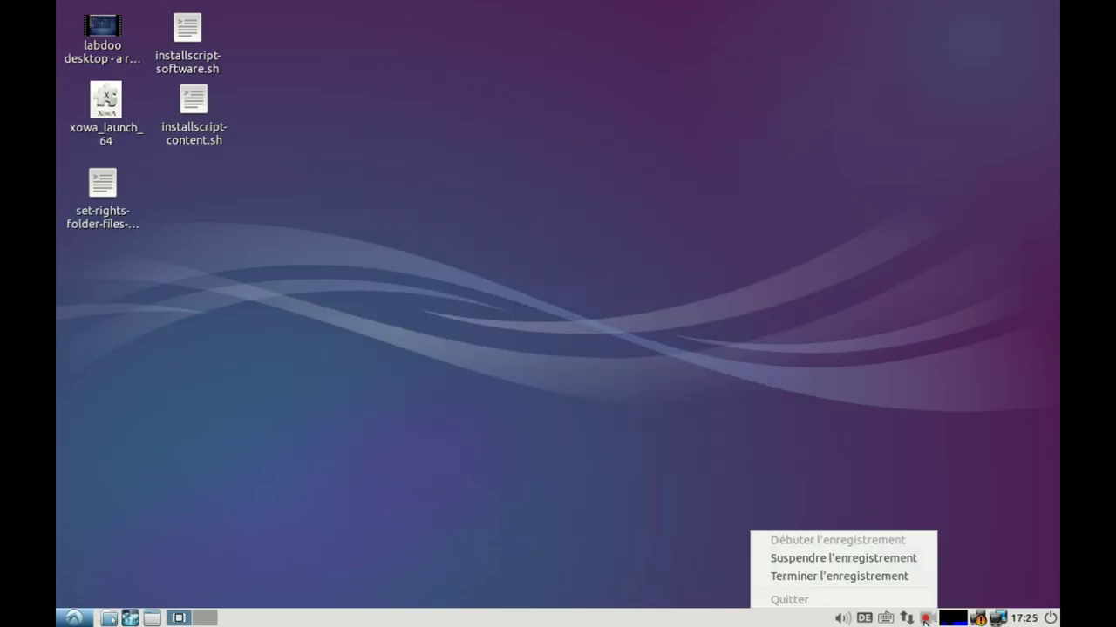
{"action": "left_click", "coordinate": [894, 577]}
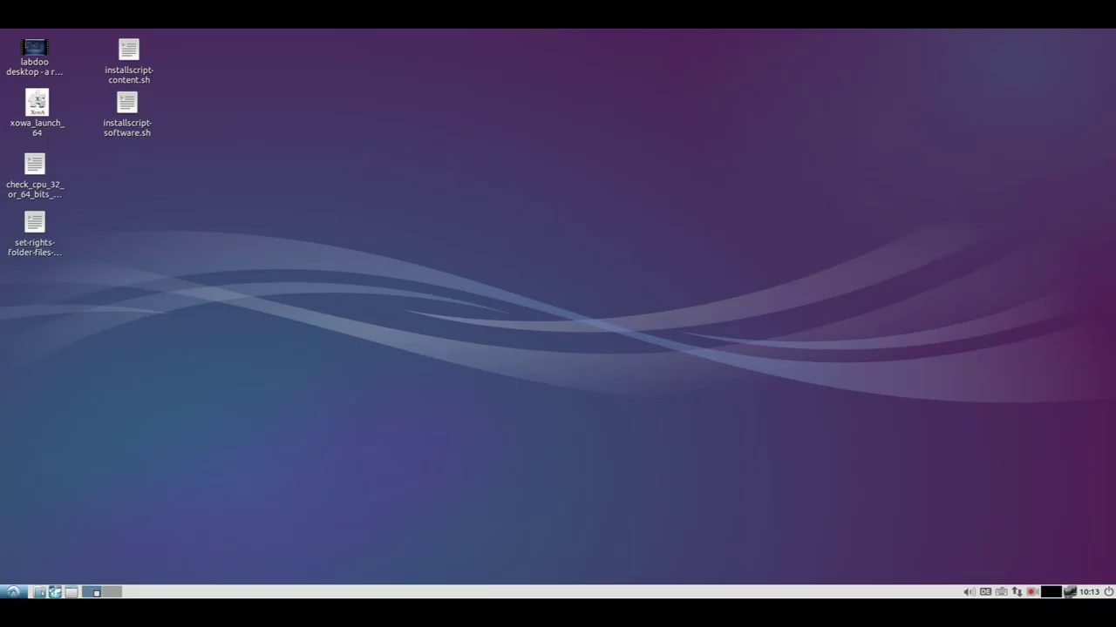
{"action": "left_click", "coordinate": [14, 593]}
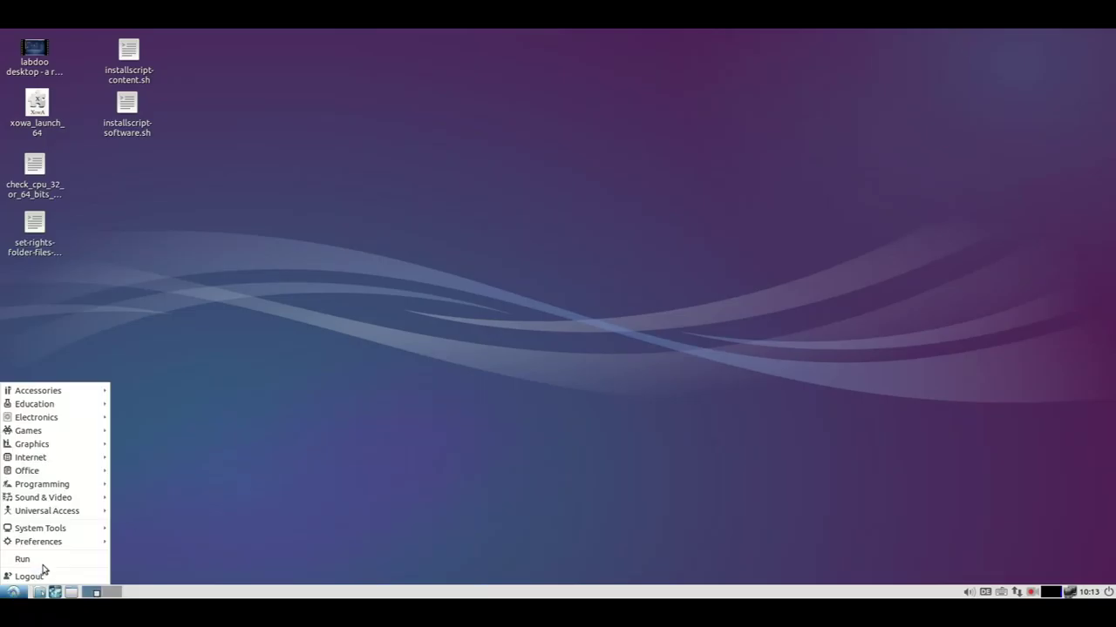
{"action": "mouse_move", "coordinate": [73, 544]}
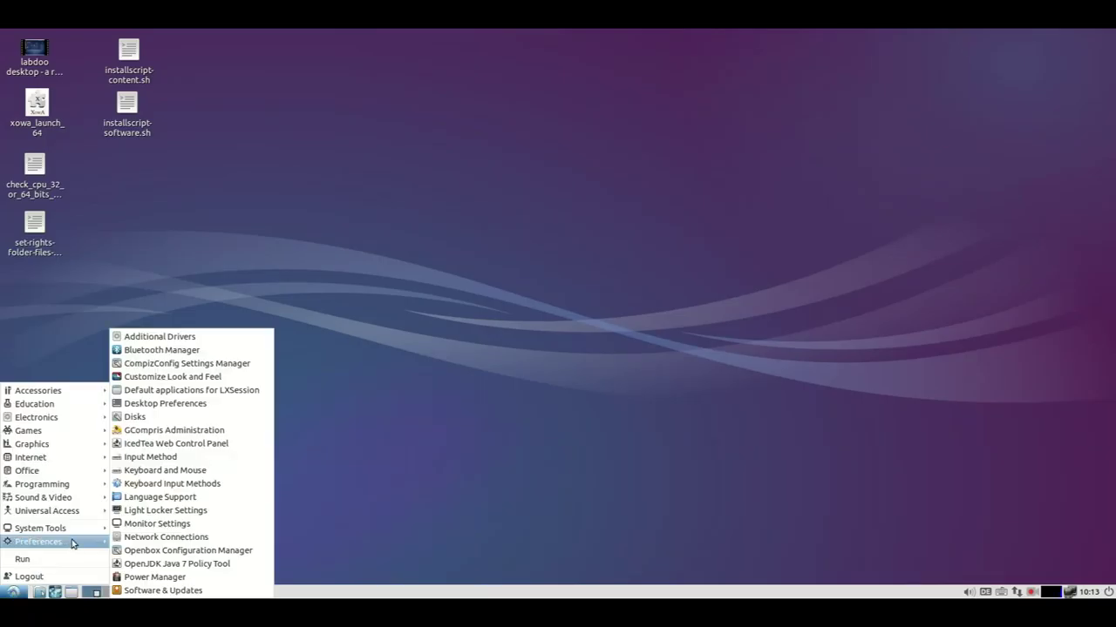
{"action": "left_click", "coordinate": [174, 501]}
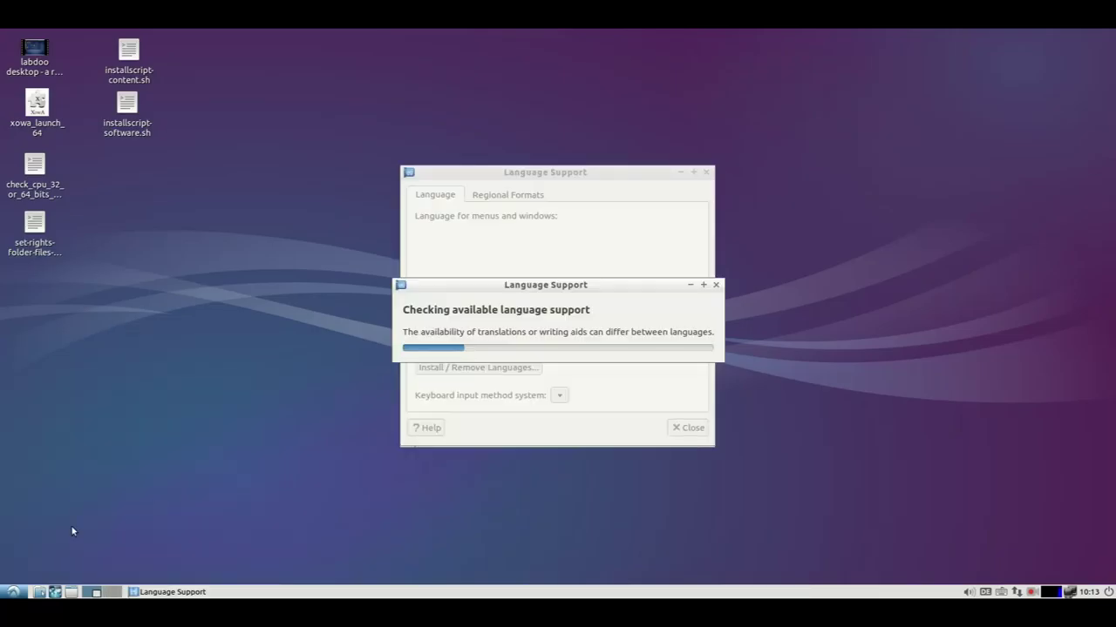
{"action": "left_click", "coordinate": [12, 591]}
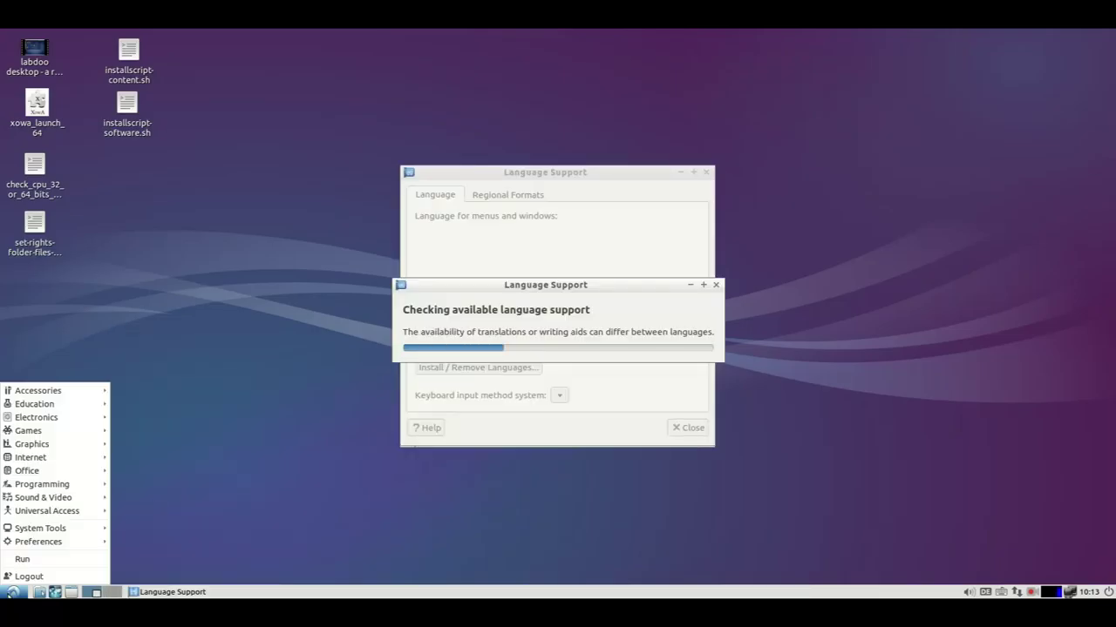
{"action": "mouse_move", "coordinate": [61, 541]}
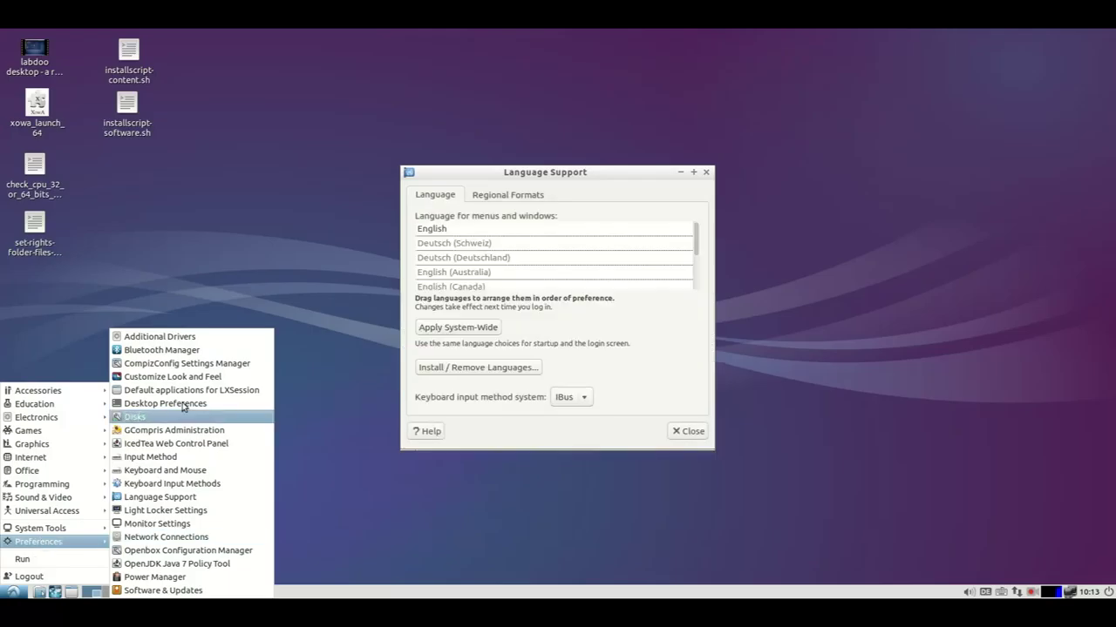
Step: Launch Additional Drivers and move the Software & Updates window to the upper right
{"action": "left_click", "coordinate": [192, 342]}
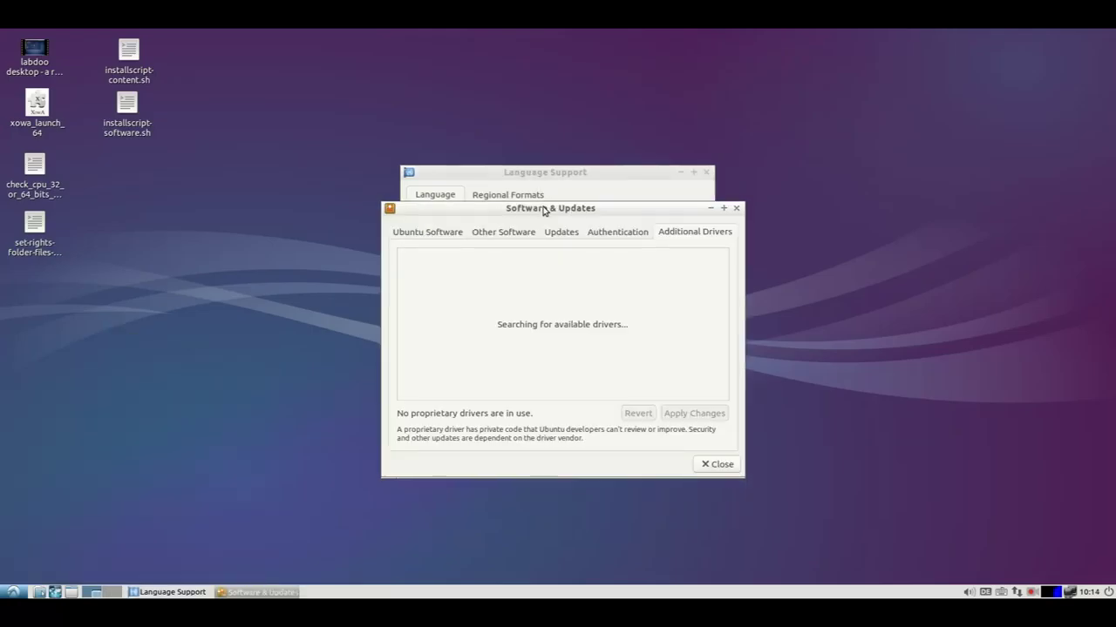
{"action": "left_click_drag", "start_coordinate": [544, 211], "coordinate": [887, 51]}
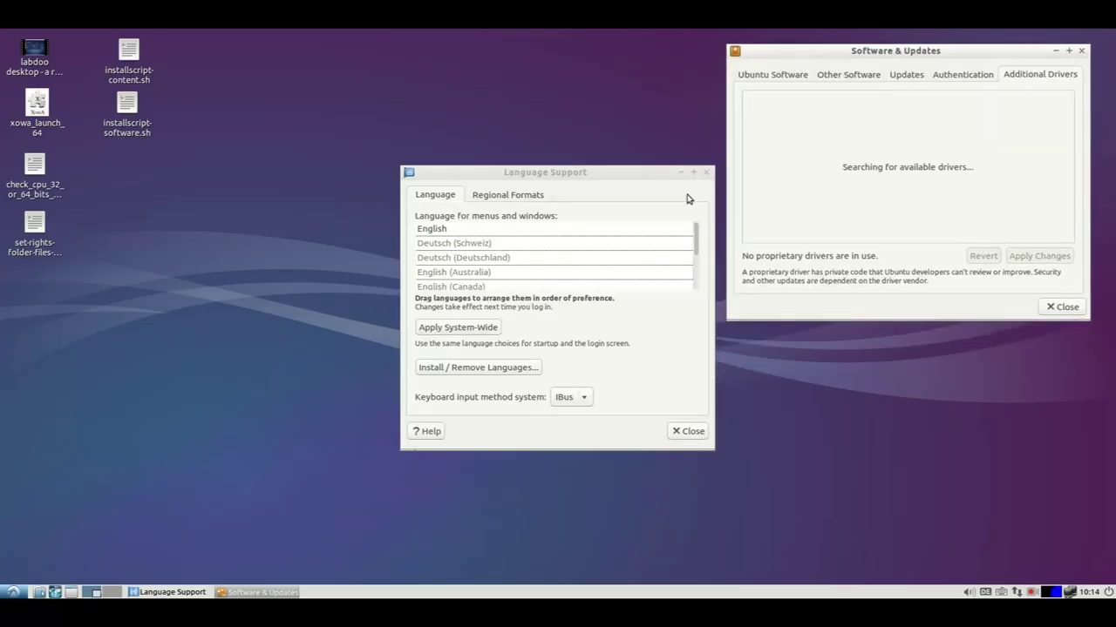
Step: Tick French in the Install / Remove Languages list to mark it for installation
{"action": "left_click", "coordinate": [454, 367]}
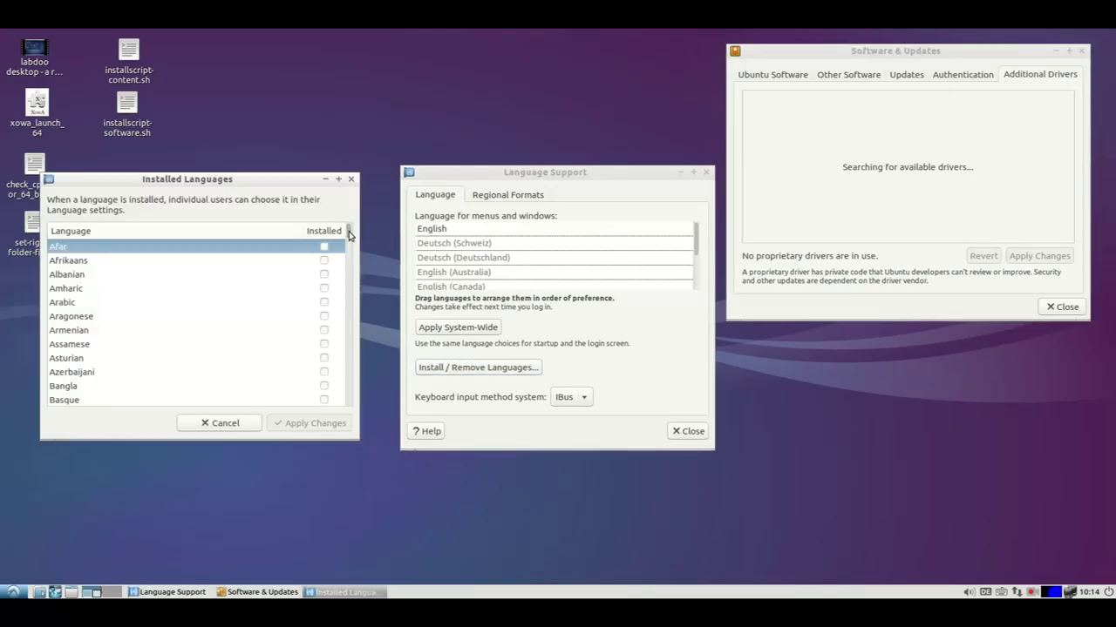
{"action": "scroll", "coordinate": [351, 246], "scroll_direction": "down", "scroll_amount": 1}
{"action": "scroll", "coordinate": [350, 246], "scroll_direction": "down", "scroll_amount": 3}
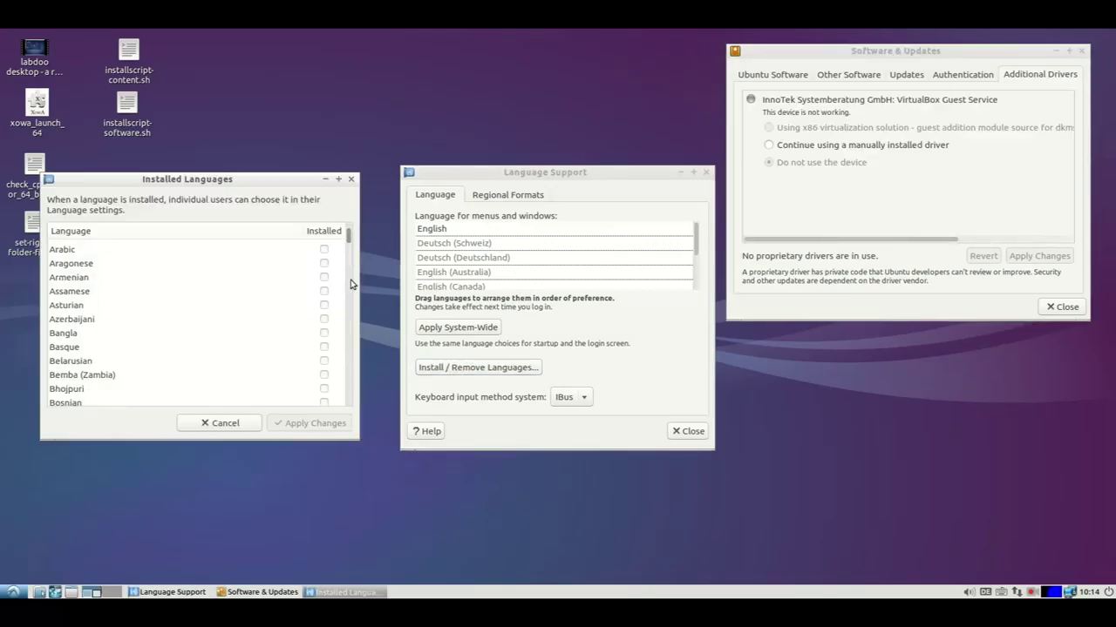
{"action": "scroll", "coordinate": [350, 311], "scroll_direction": "down", "scroll_amount": 3}
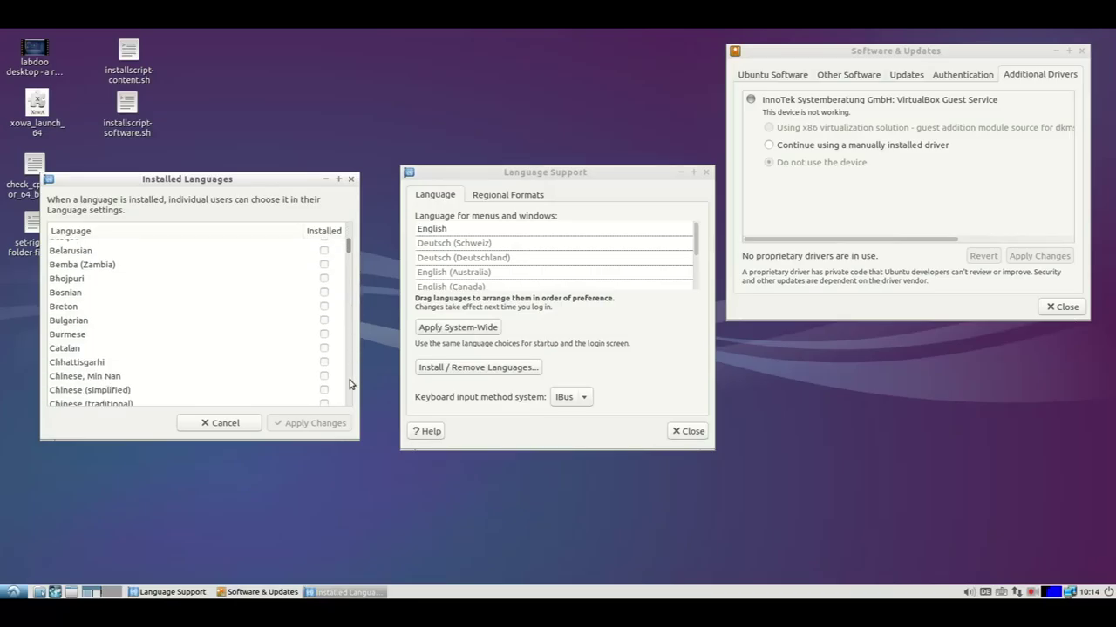
{"action": "scroll", "coordinate": [349, 253], "scroll_direction": "down", "scroll_amount": 9}
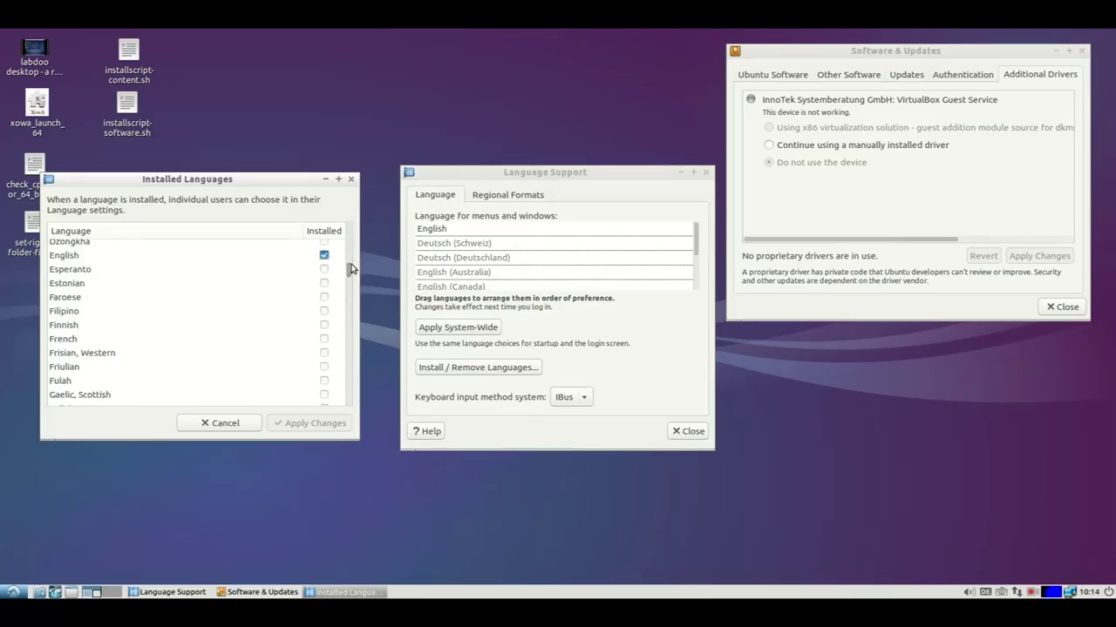
{"action": "left_click", "coordinate": [96, 343]}
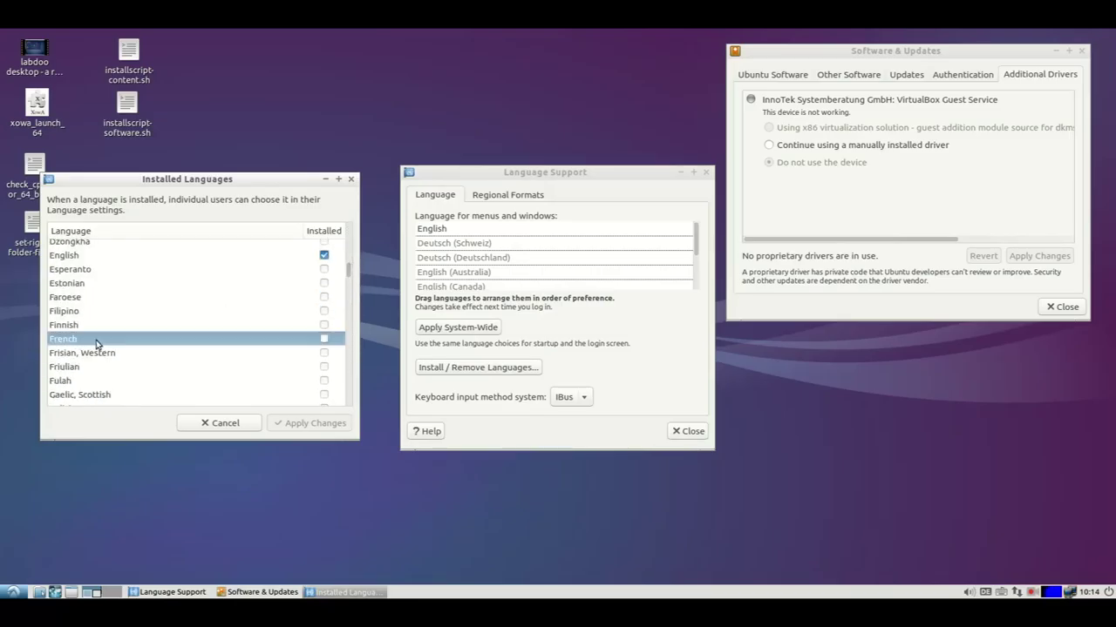
{"action": "left_click", "coordinate": [325, 339]}
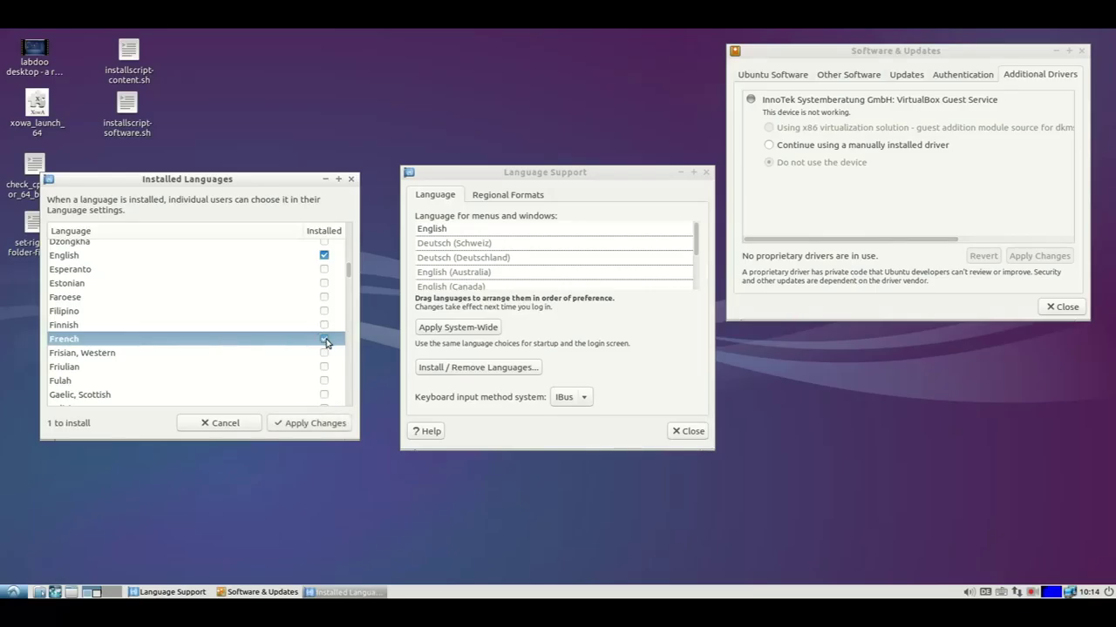
Step: Apply the French installation, keep the manually installed VirtualBox driver, and close Software & Updates
{"action": "left_click", "coordinate": [315, 424]}
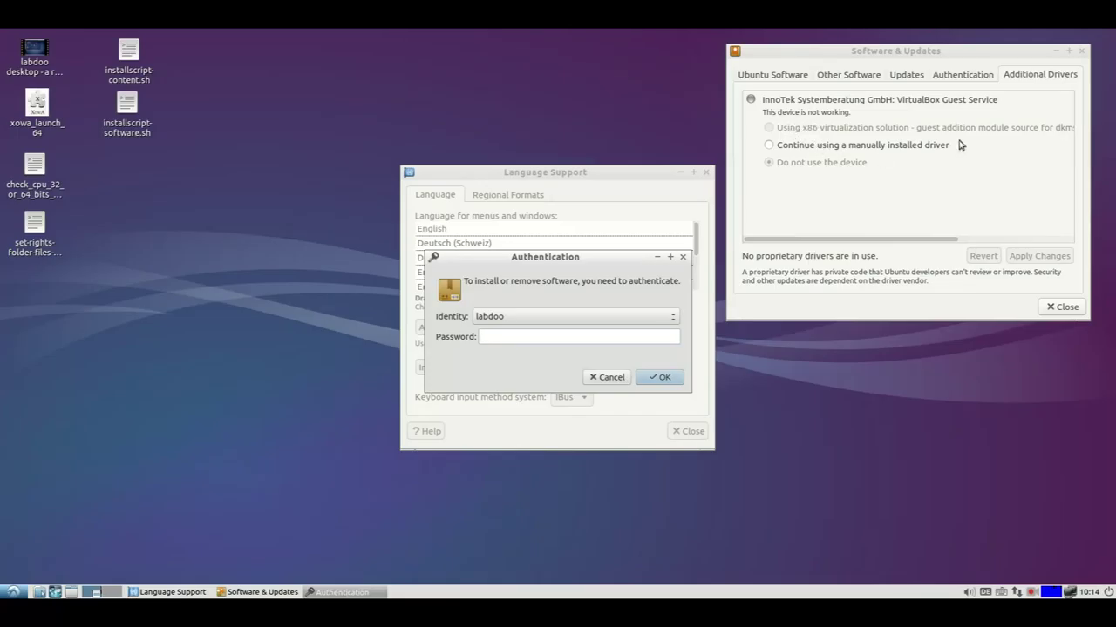
{"action": "left_click", "coordinate": [782, 146]}
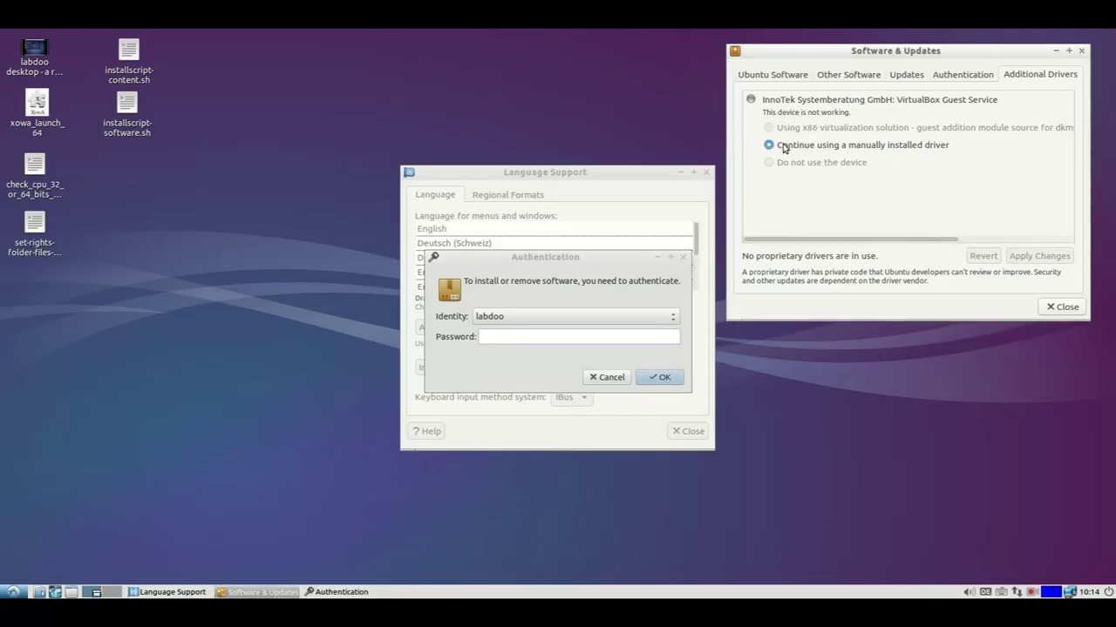
{"action": "left_click", "coordinate": [1062, 306]}
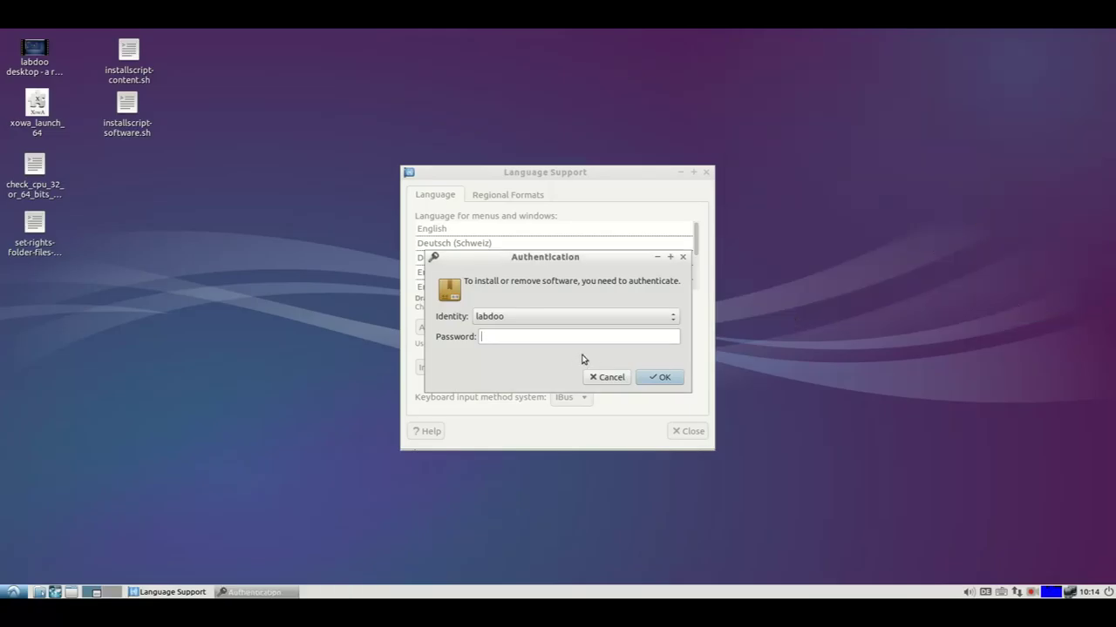
Step: Submit the password to authorise installation and move both progress windows to the upper right
{"action": "key", "text": "Return"}
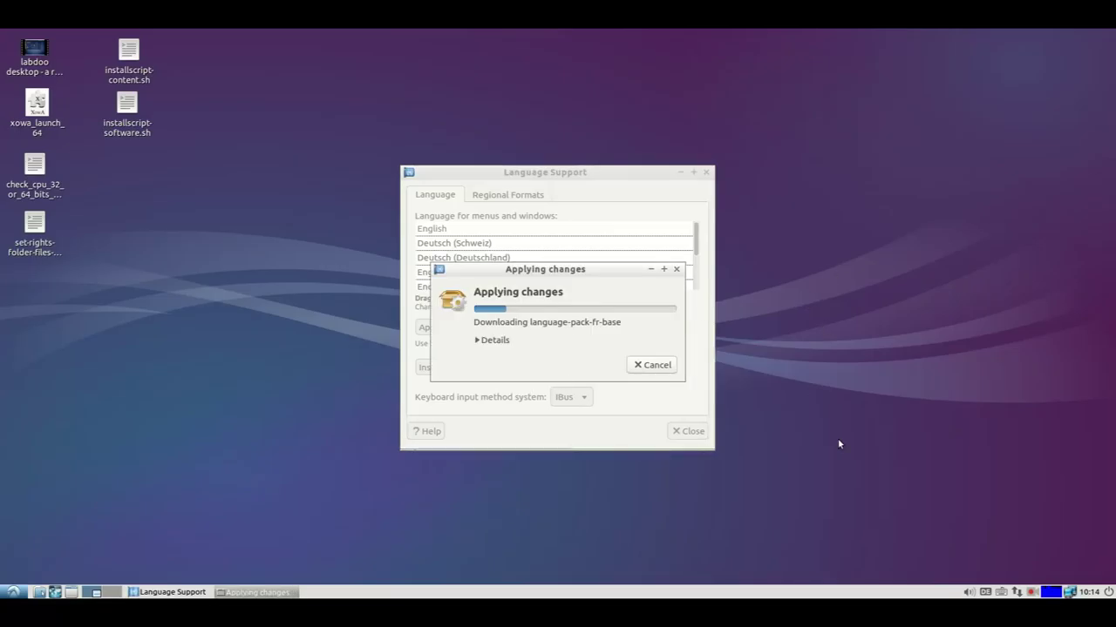
{"action": "left_click_drag", "start_coordinate": [594, 172], "coordinate": [988, 44]}
{"action": "left_click_drag", "start_coordinate": [572, 271], "coordinate": [968, 131]}
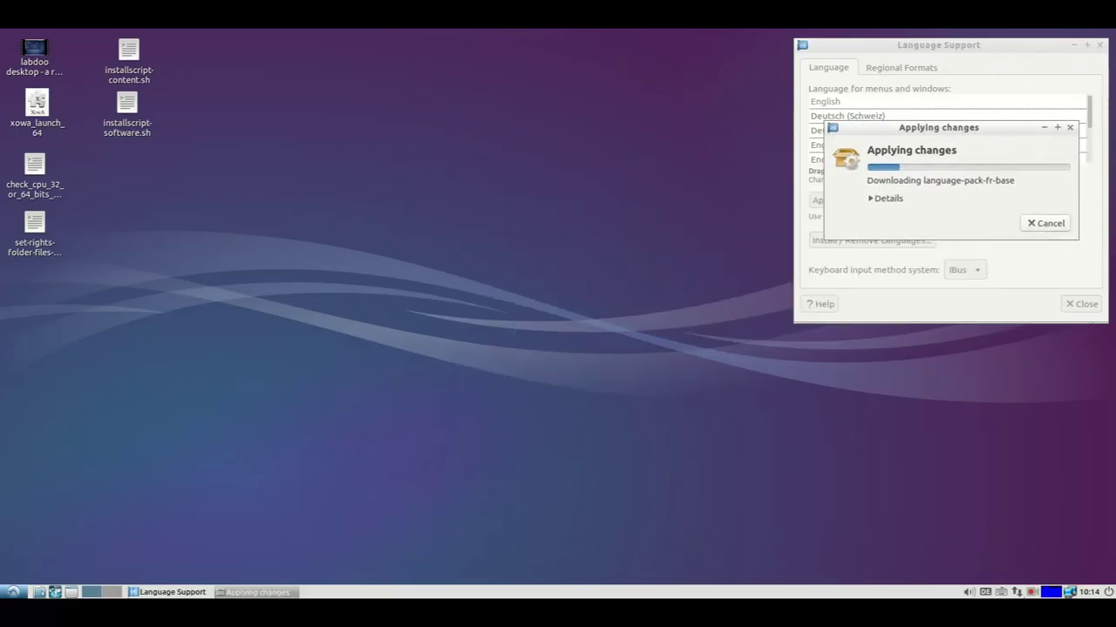
Step: Remove the us layout in Keyboard Layout Handler Settings so only de remains
{"action": "right_click", "coordinate": [987, 593]}
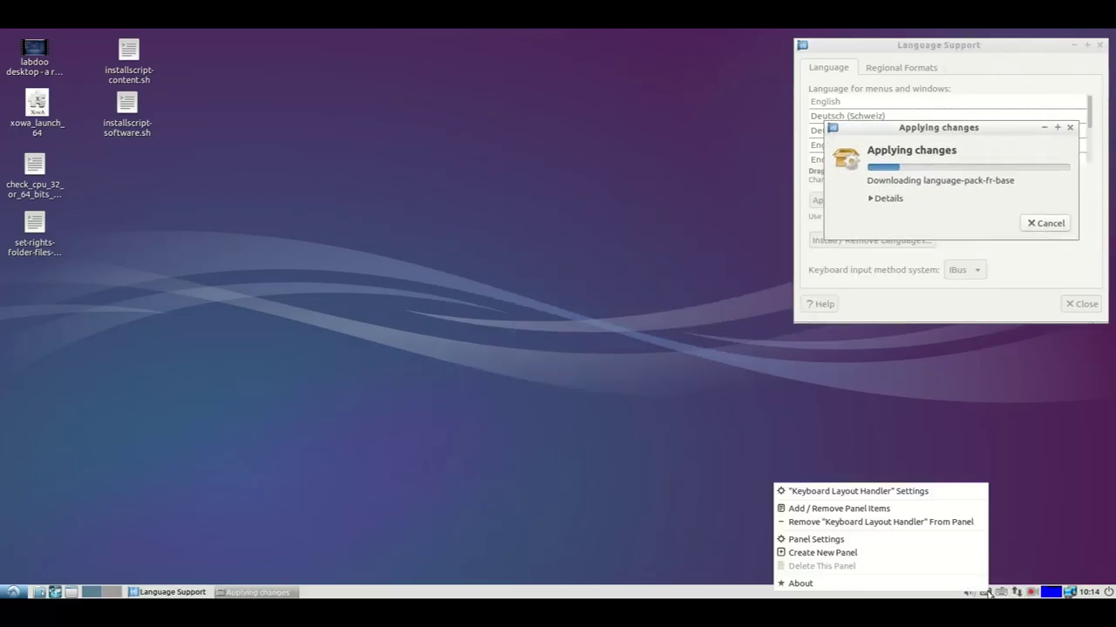
{"action": "left_click", "coordinate": [904, 492]}
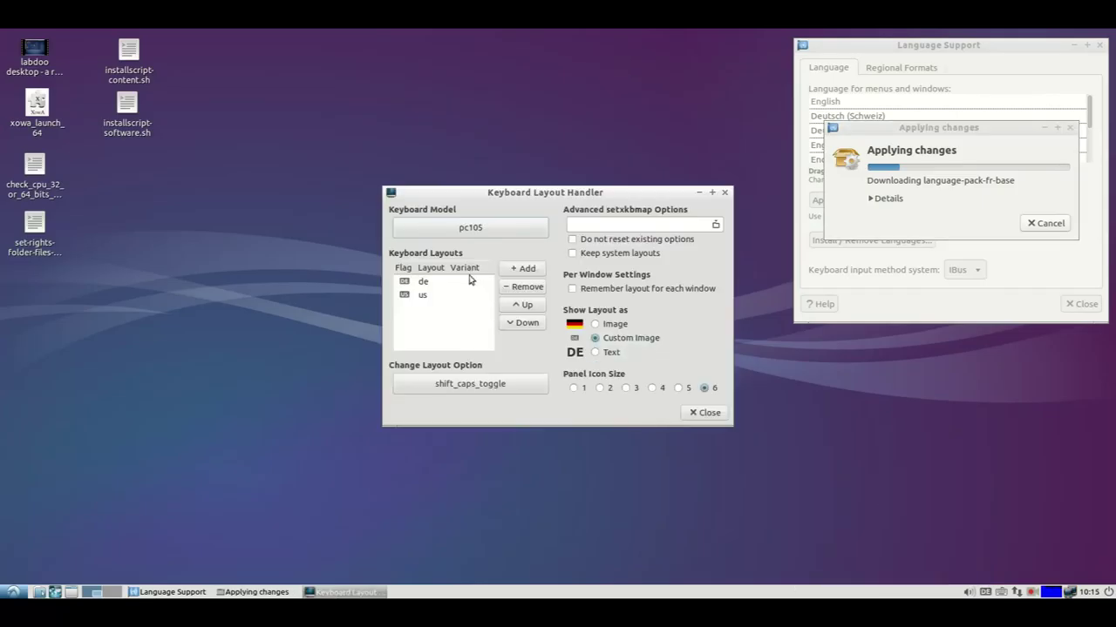
{"action": "left_click", "coordinate": [426, 300]}
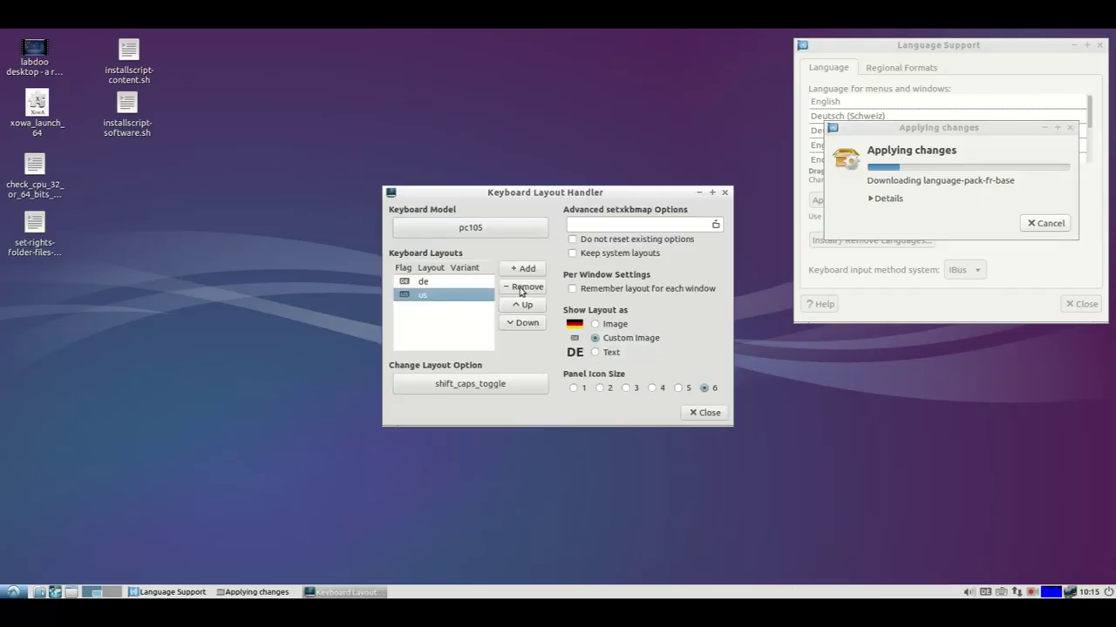
{"action": "left_click", "coordinate": [521, 289]}
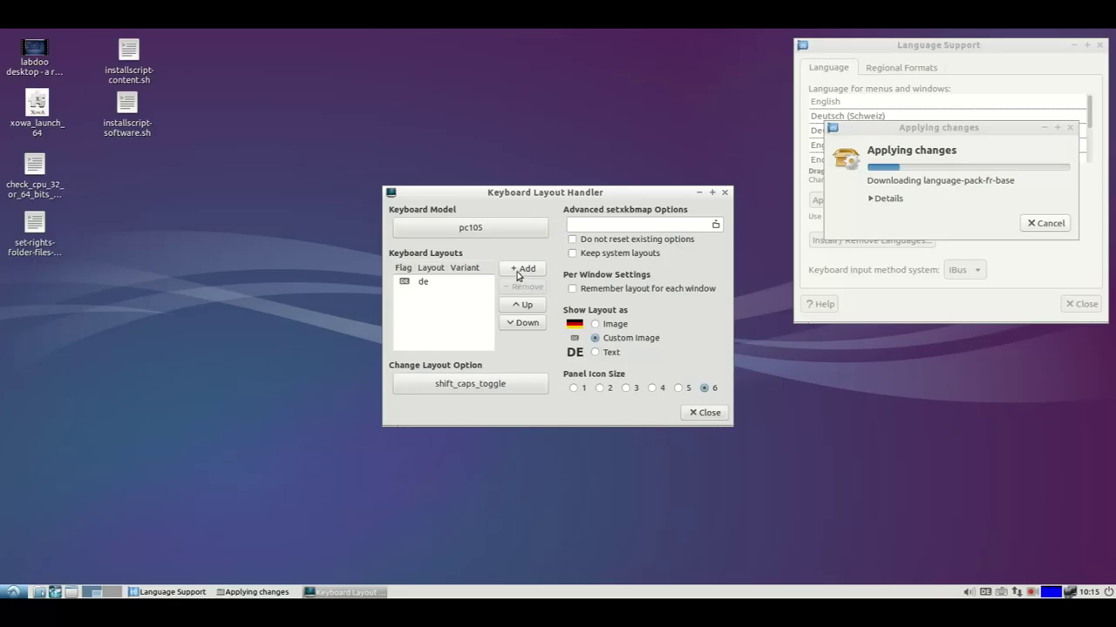
Step: Add the French 'fr' keyboard layout, found by typing 'fre', to the layout list
{"action": "left_click", "coordinate": [522, 270]}
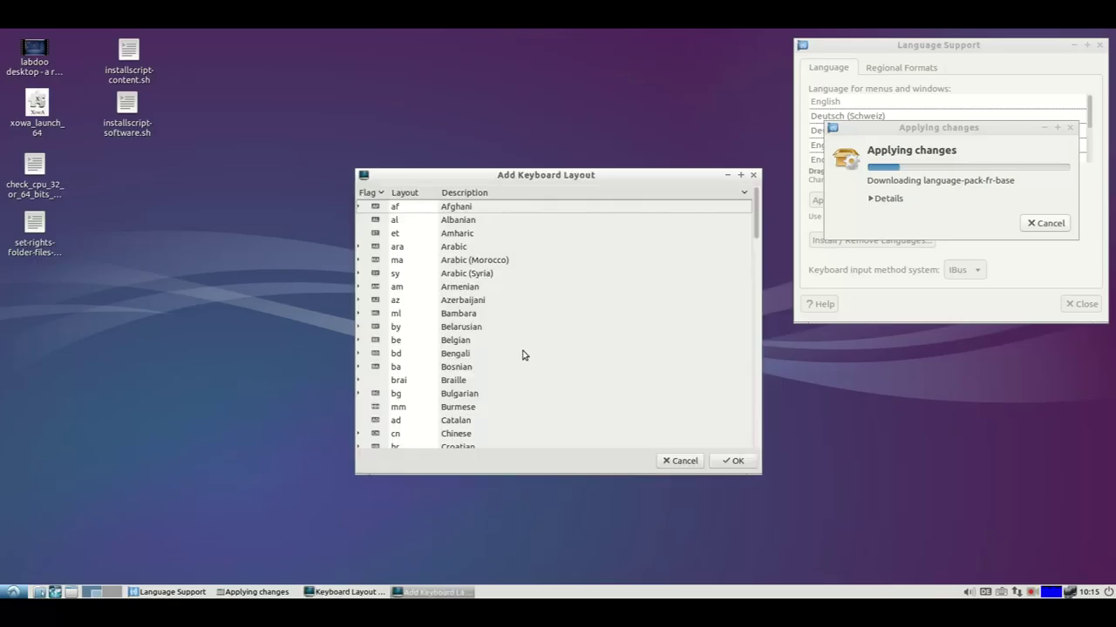
{"action": "type", "text": "fre"}
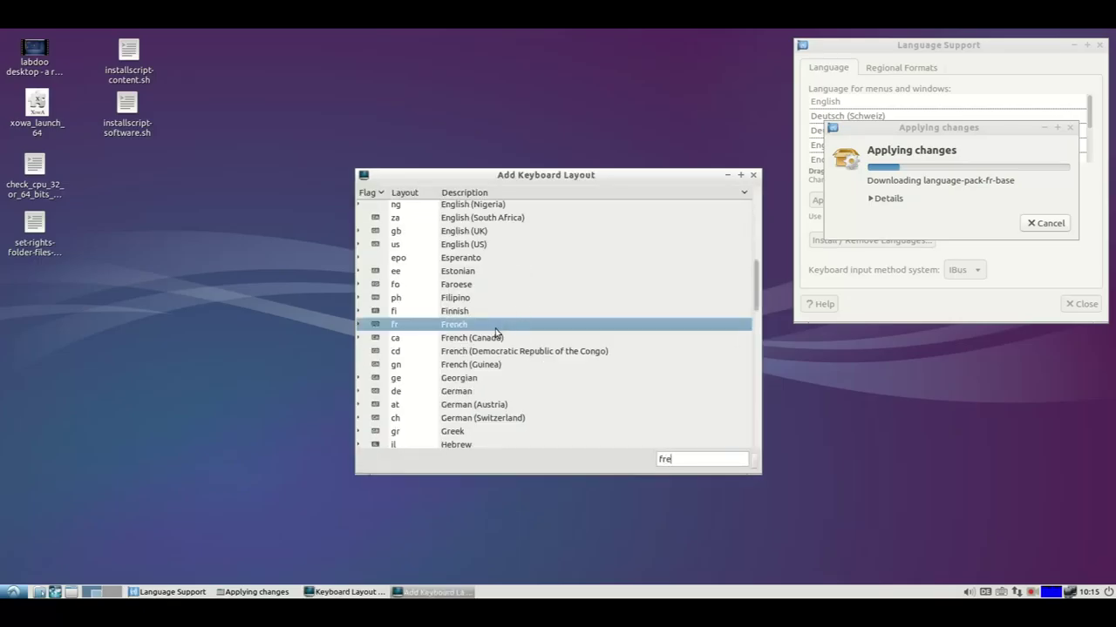
{"action": "left_click", "coordinate": [357, 325]}
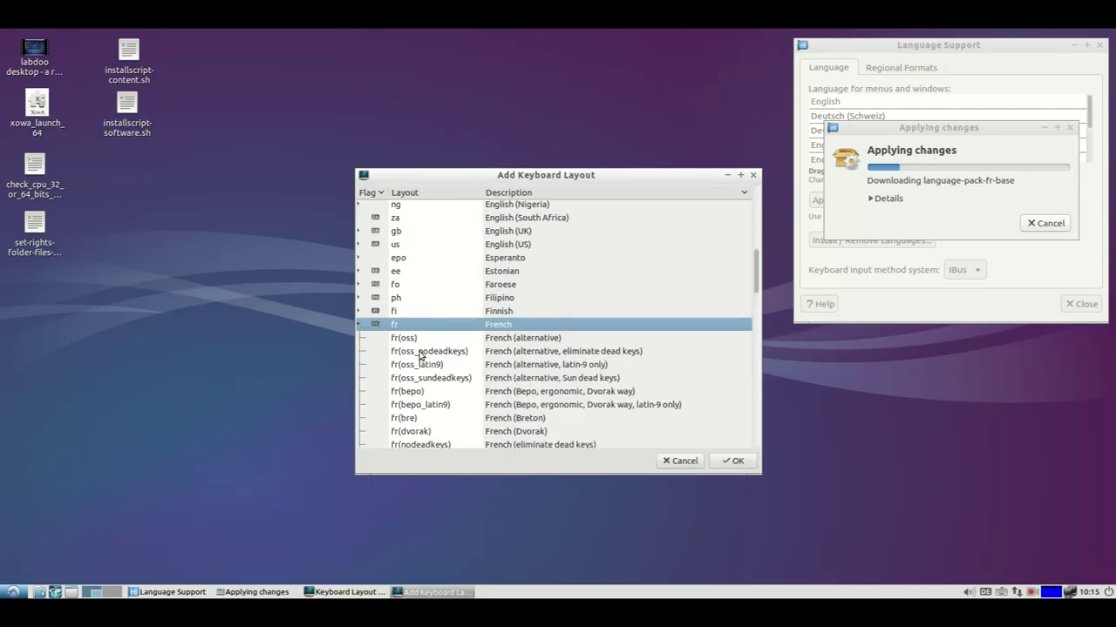
{"action": "scroll", "coordinate": [423, 363], "scroll_direction": "down", "scroll_amount": 5}
{"action": "scroll", "coordinate": [428, 372], "scroll_direction": "up", "scroll_amount": 4}
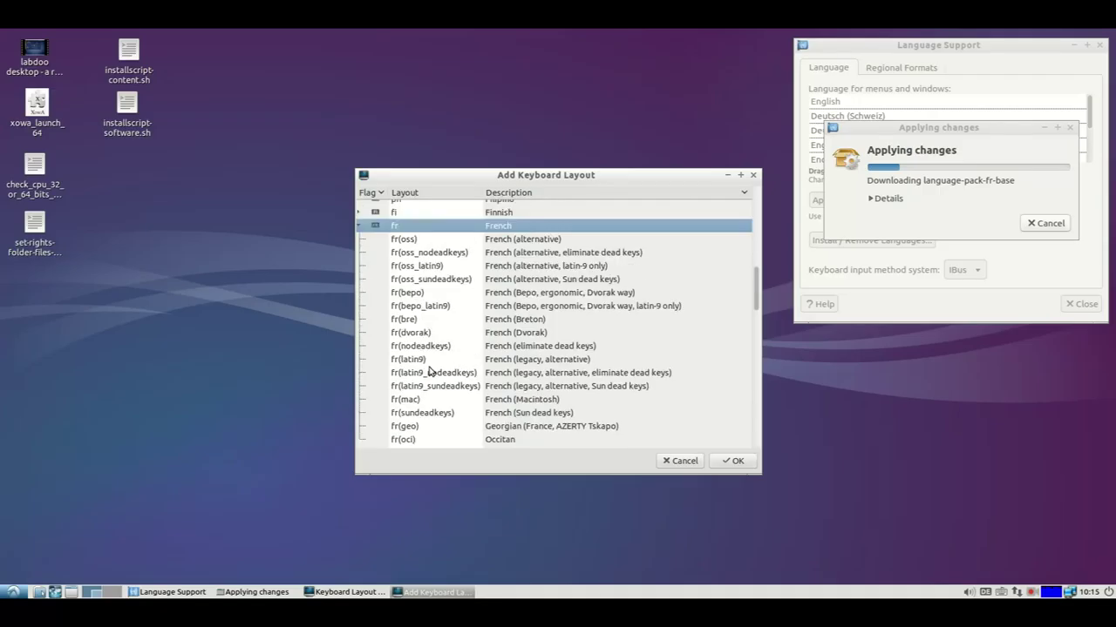
{"action": "left_click", "coordinate": [732, 461]}
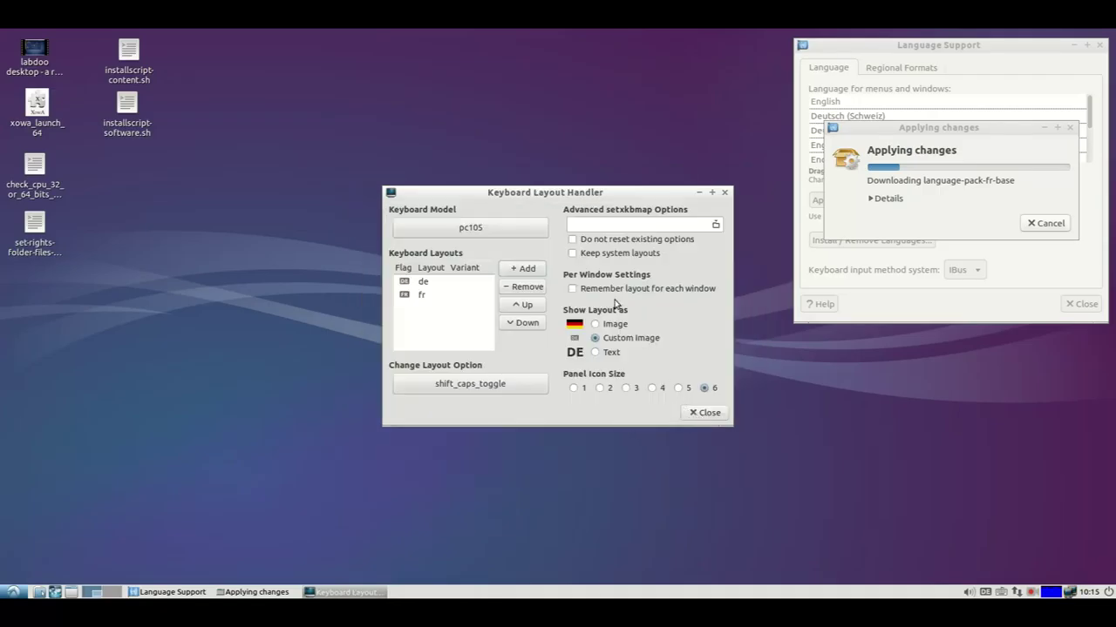
Step: Leave Keep system layouts off, keep the keyboard-icon indicator, and close with de and fr
{"action": "left_click", "coordinate": [573, 254]}
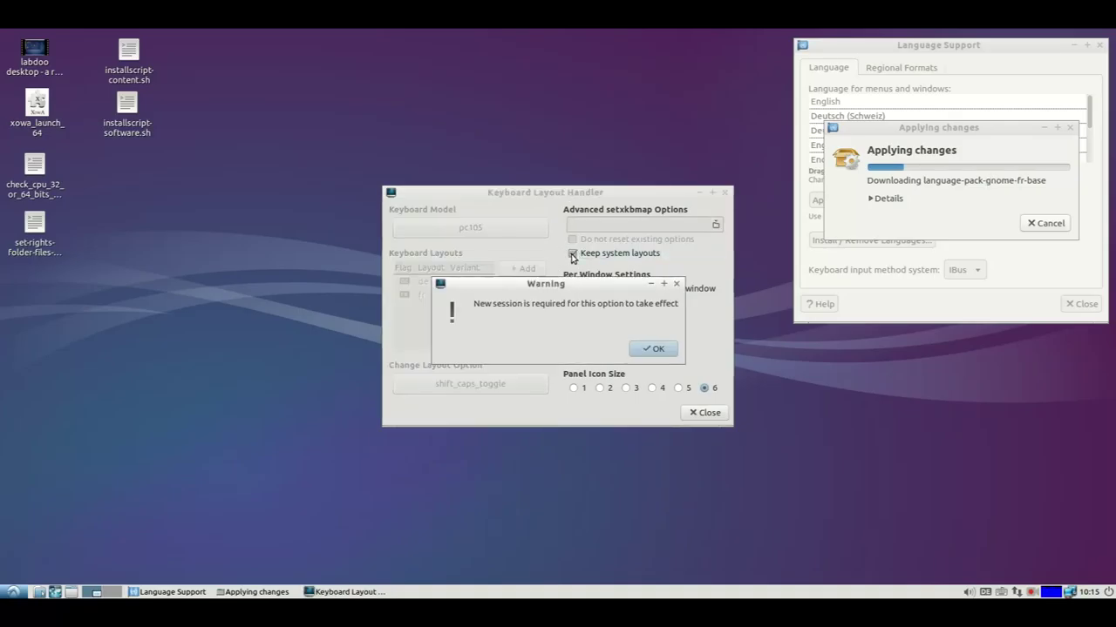
{"action": "left_click", "coordinate": [649, 348]}
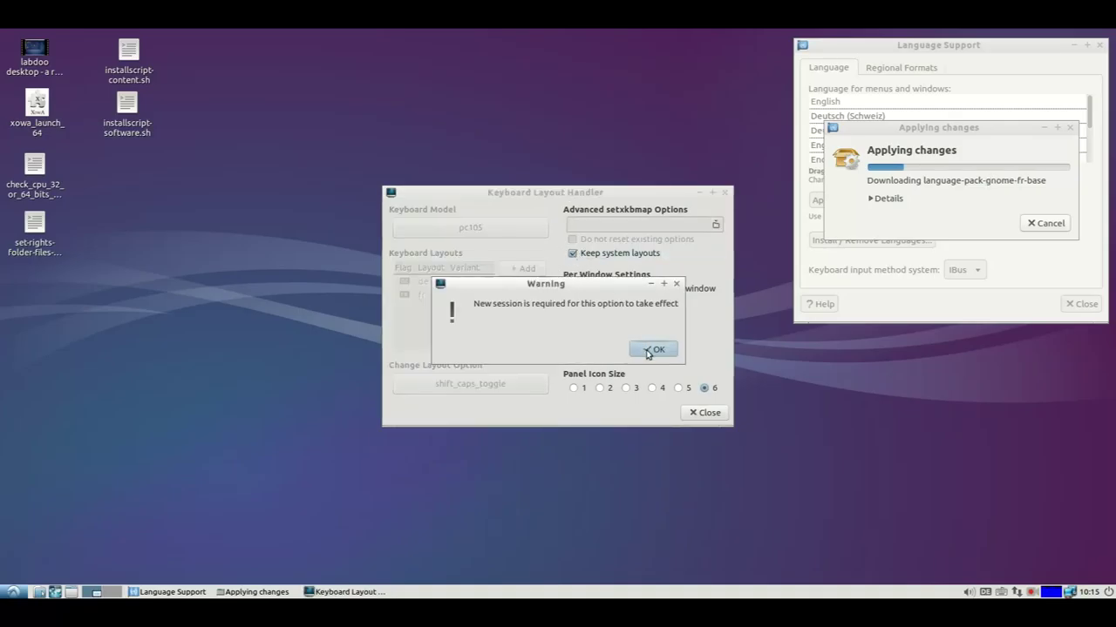
{"action": "left_click", "coordinate": [573, 254]}
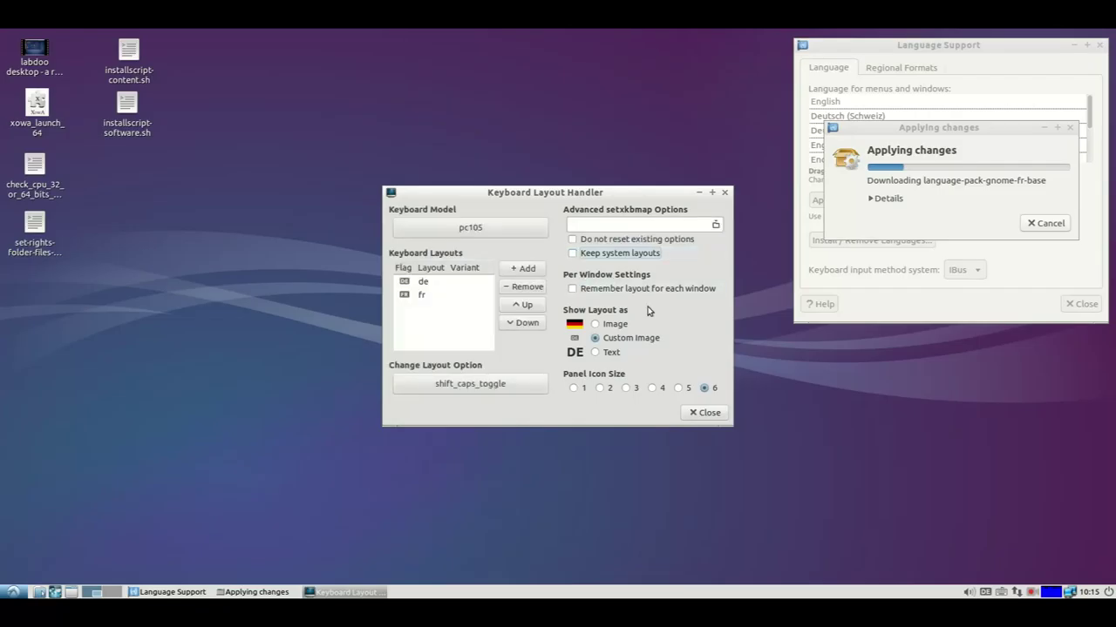
{"action": "left_click", "coordinate": [592, 326]}
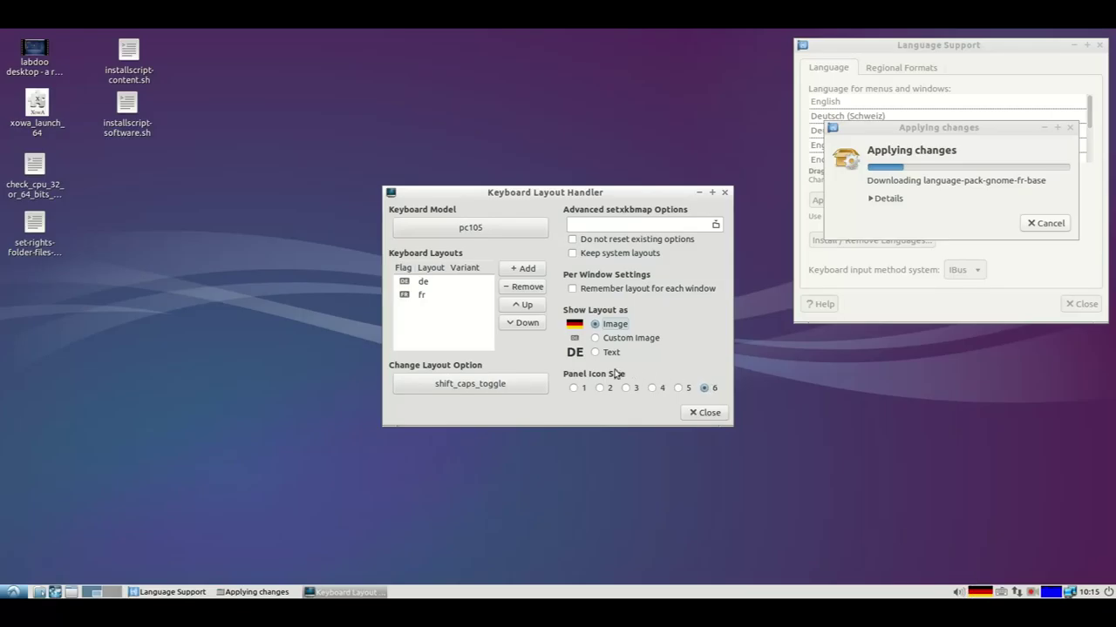
{"action": "left_click", "coordinate": [596, 338]}
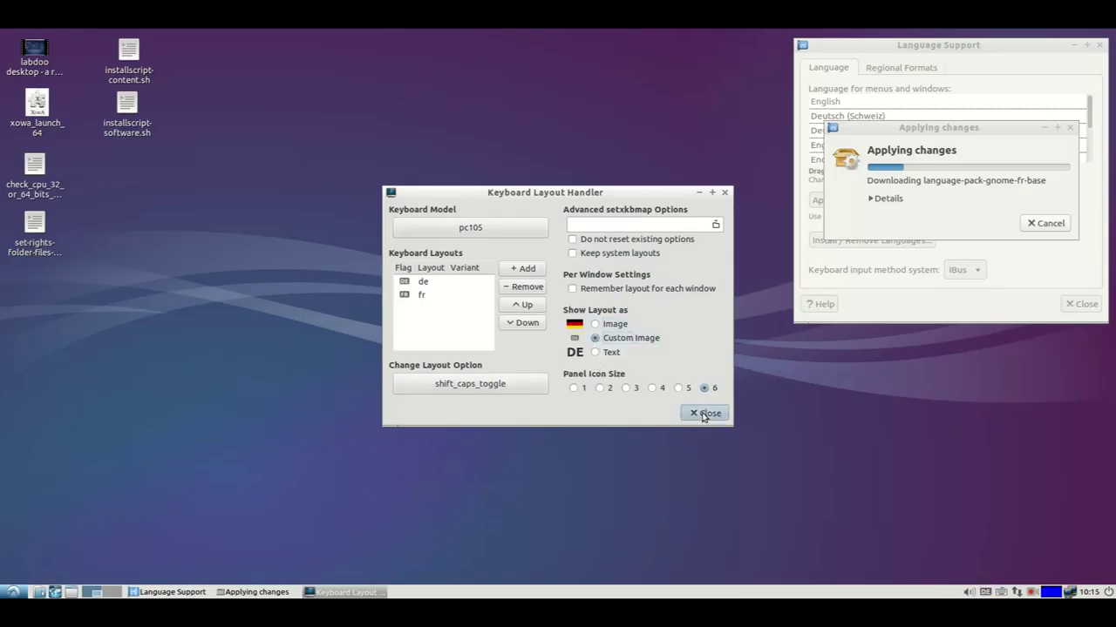
{"action": "left_click", "coordinate": [703, 414]}
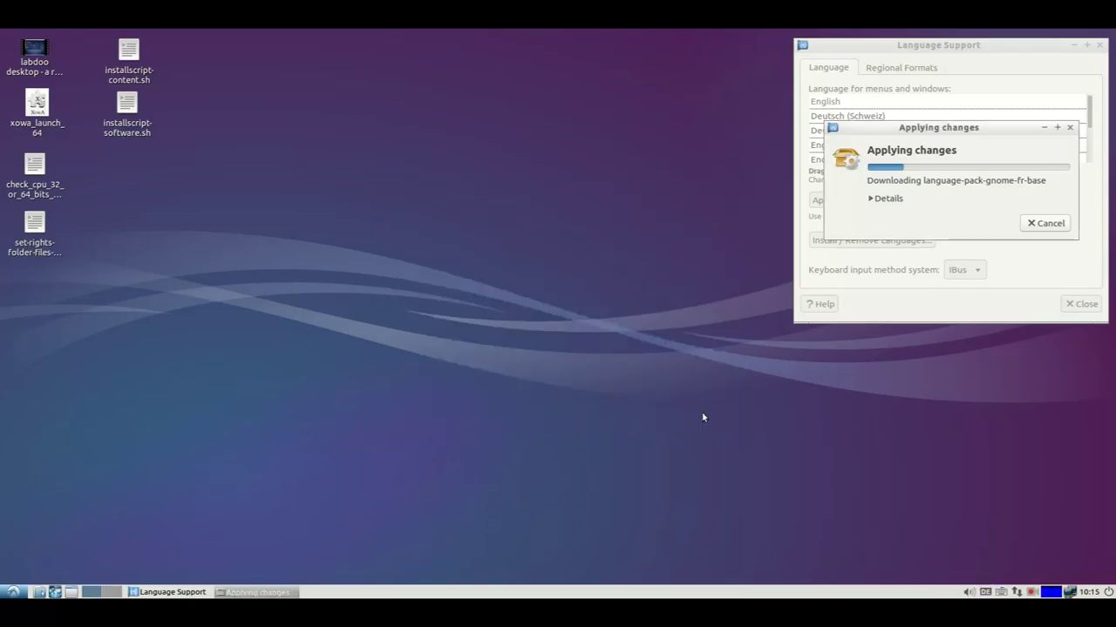
{"action": "right_click", "coordinate": [750, 595]}
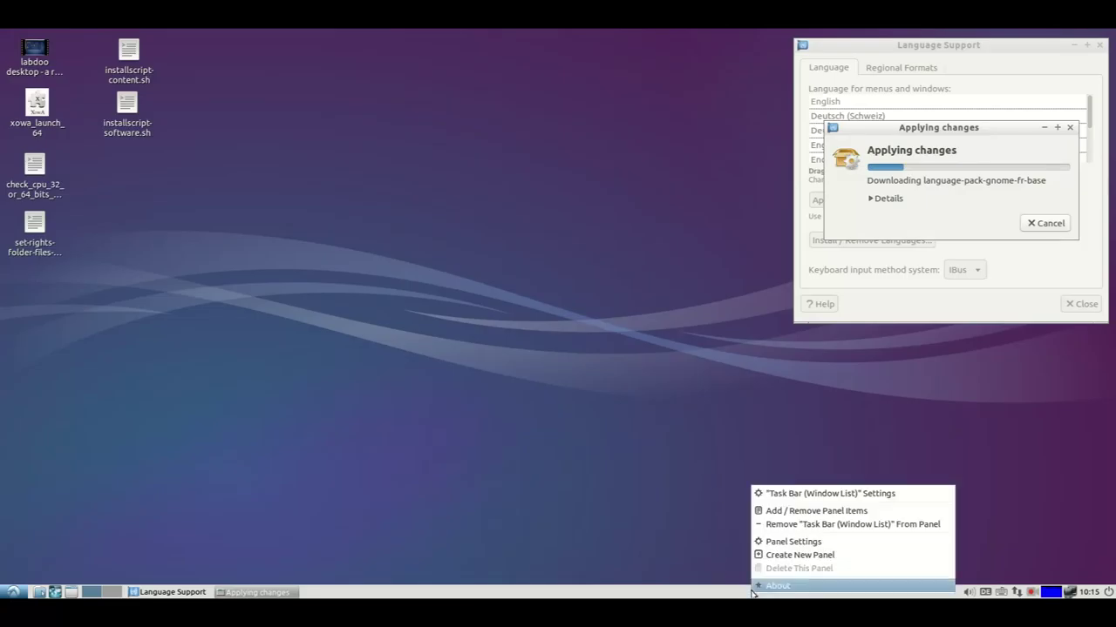
{"action": "left_click", "coordinate": [782, 512]}
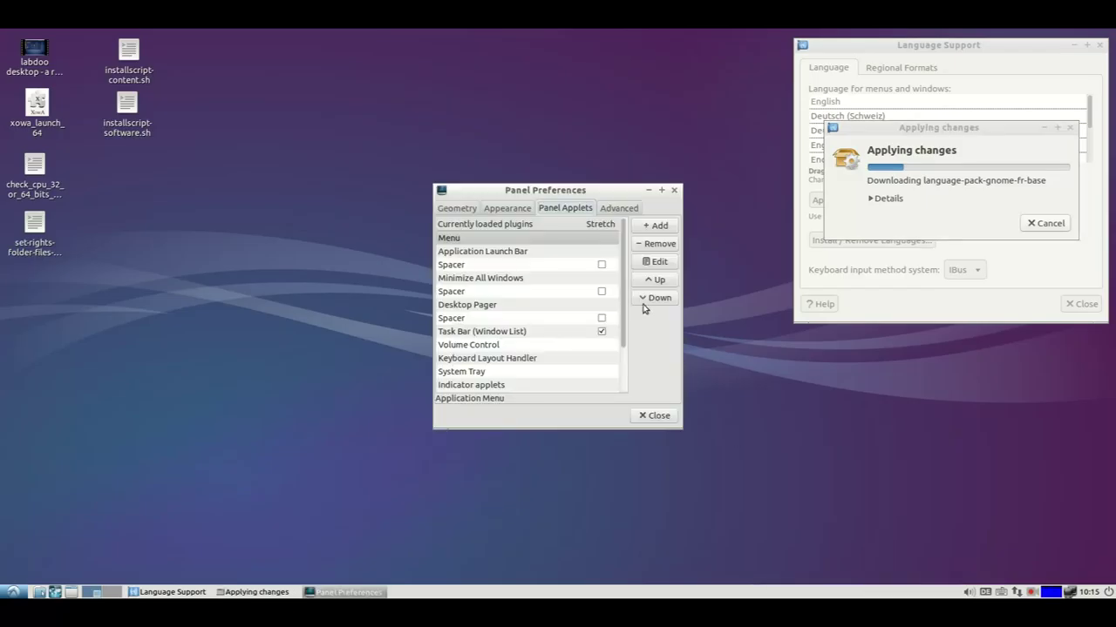
{"action": "scroll", "coordinate": [544, 270], "scroll_direction": "down", "scroll_amount": 2}
{"action": "scroll", "coordinate": [543, 281], "scroll_direction": "up", "scroll_amount": 2}
{"action": "left_click", "coordinate": [655, 226]}
{"action": "scroll", "coordinate": [622, 270], "scroll_direction": "down", "scroll_amount": 3}
{"action": "scroll", "coordinate": [623, 288], "scroll_direction": "up", "scroll_amount": 3}
{"action": "left_click", "coordinate": [571, 432]}
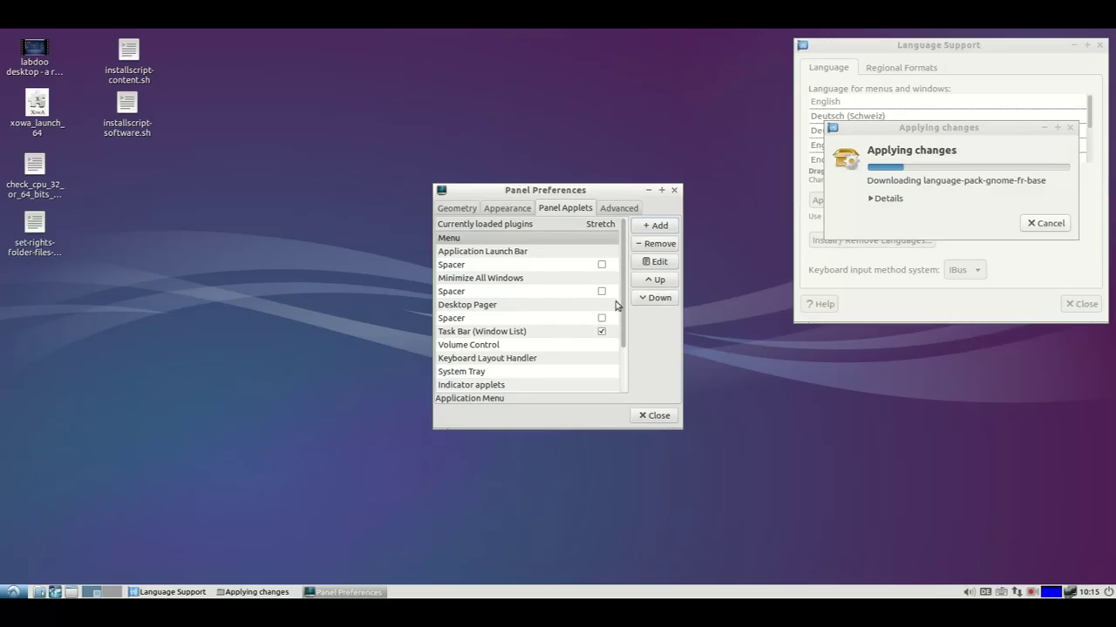
{"action": "scroll", "coordinate": [621, 305], "scroll_direction": "down", "scroll_amount": 1}
{"action": "left_click", "coordinate": [528, 323]}
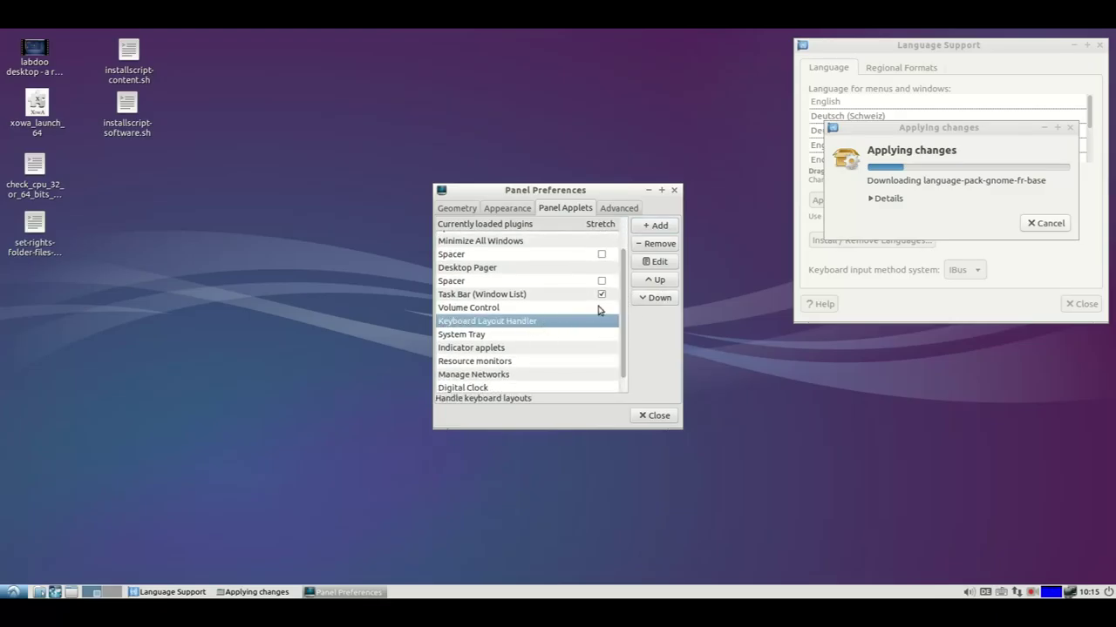
{"action": "left_click", "coordinate": [660, 284]}
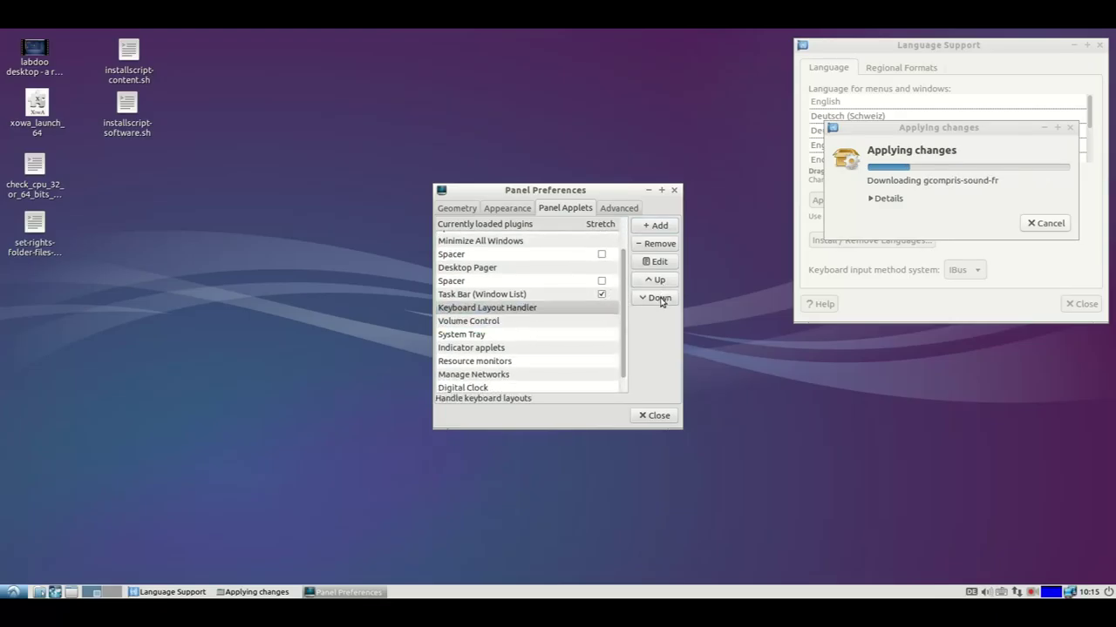
{"action": "left_click", "coordinate": [659, 298]}
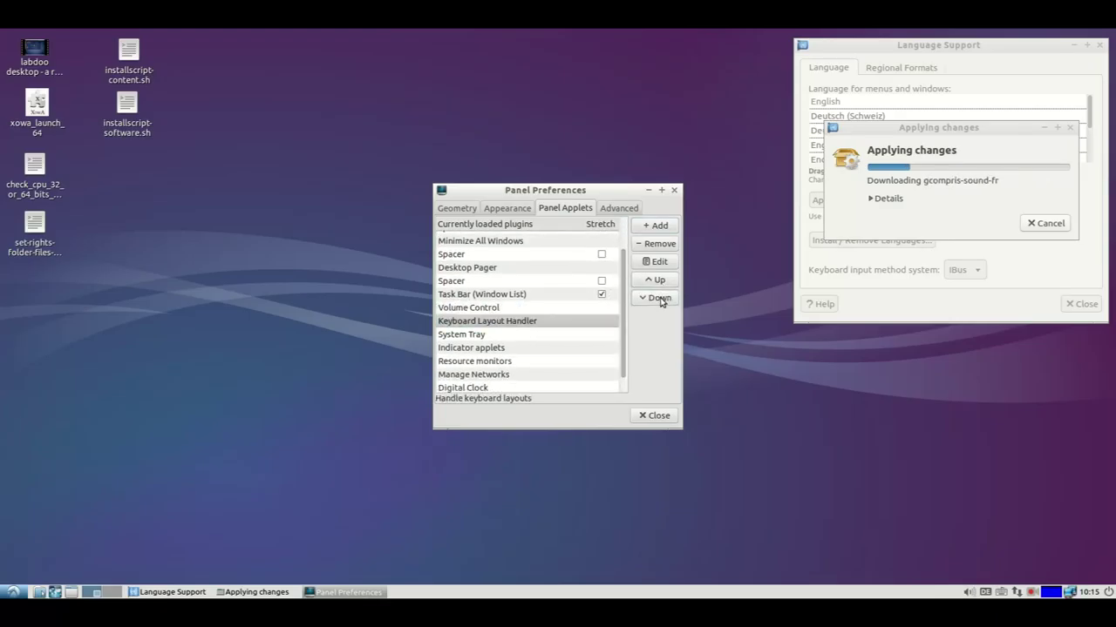
{"action": "left_click", "coordinate": [658, 416]}
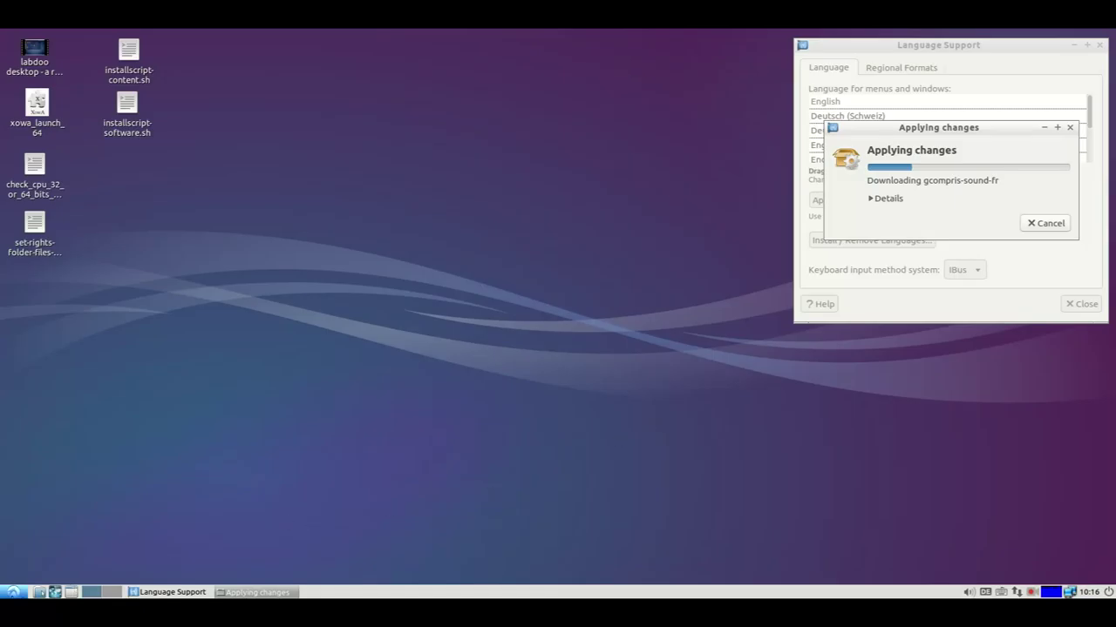
{"action": "left_click", "coordinate": [12, 592]}
{"action": "mouse_move", "coordinate": [57, 542]}
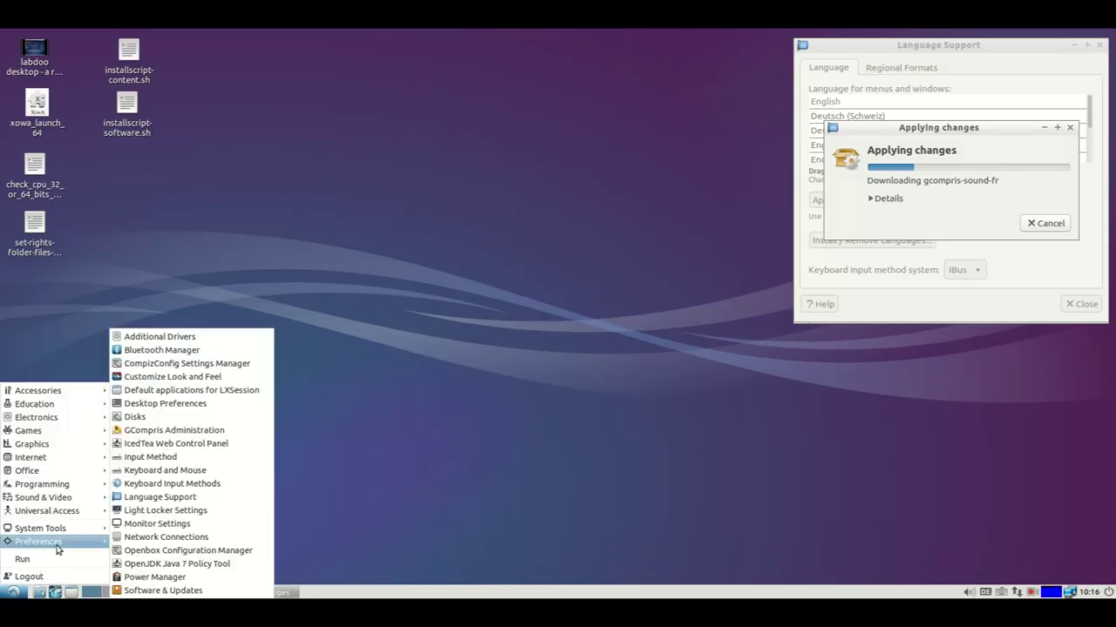
{"action": "left_click", "coordinate": [170, 524]}
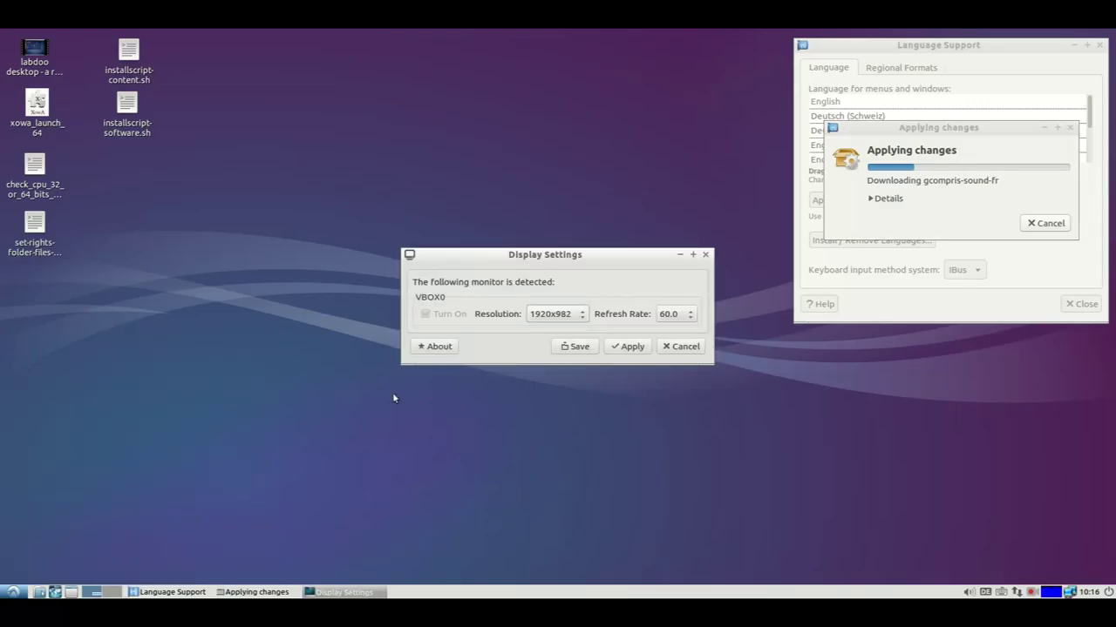
{"action": "left_click", "coordinate": [583, 319]}
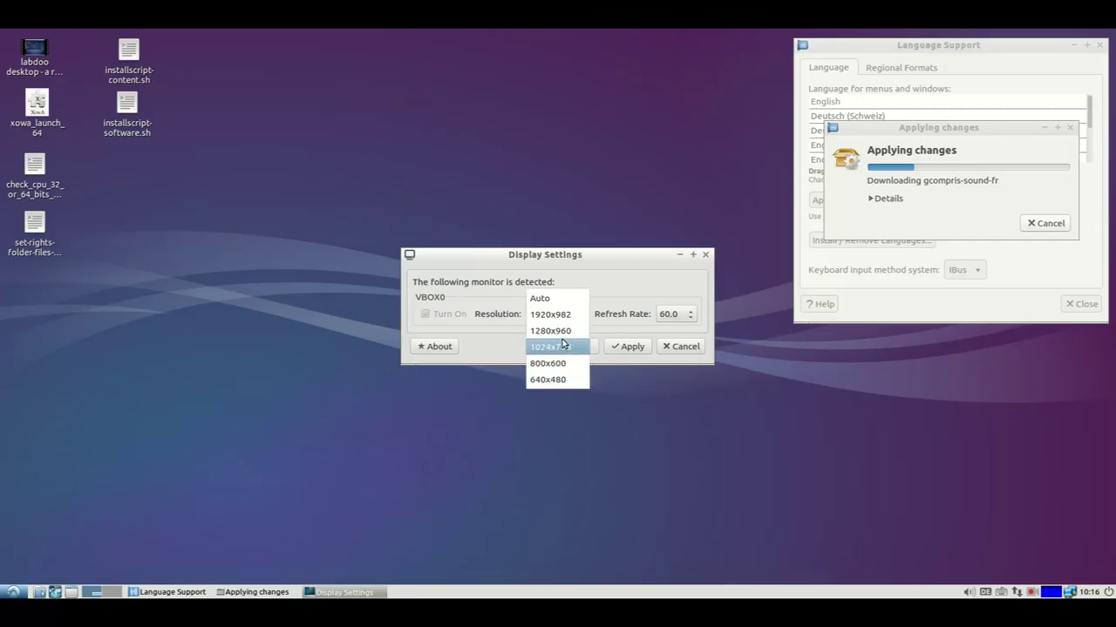
{"action": "left_click", "coordinate": [605, 391]}
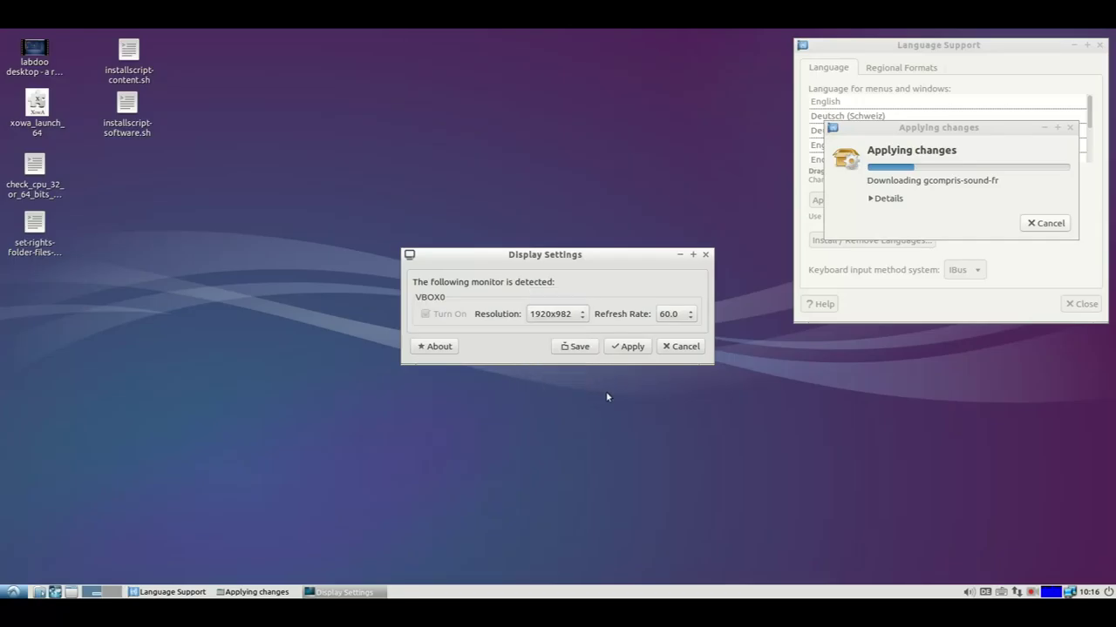
{"action": "left_click", "coordinate": [616, 346]}
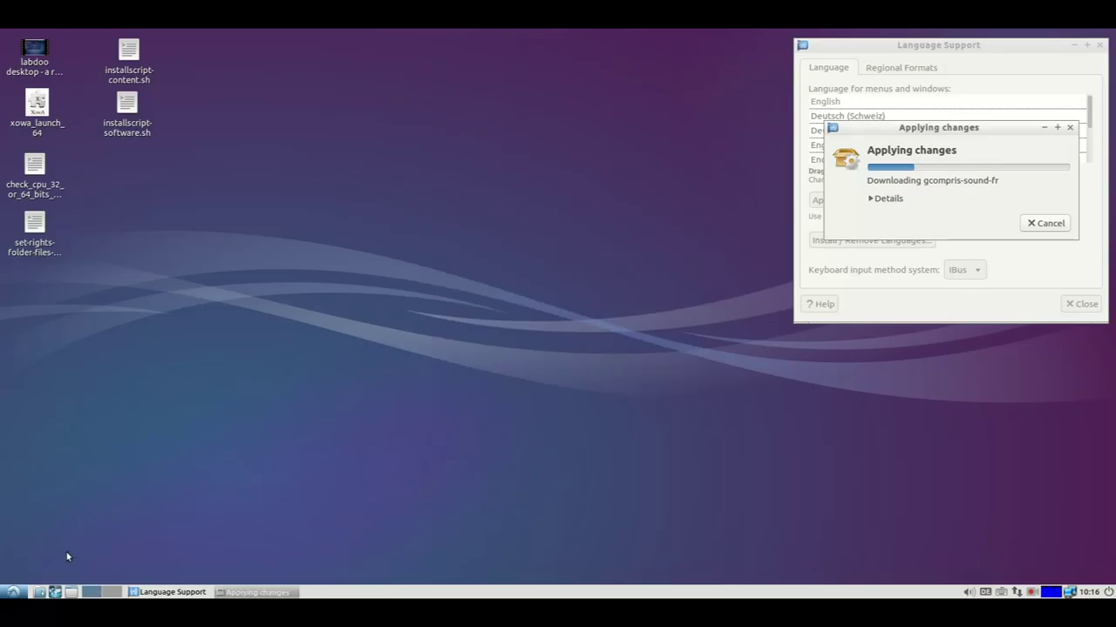
Step: Leave light-locker disabled in Light Locker Settings, apply the settings, and close the window
{"action": "left_click", "coordinate": [13, 593]}
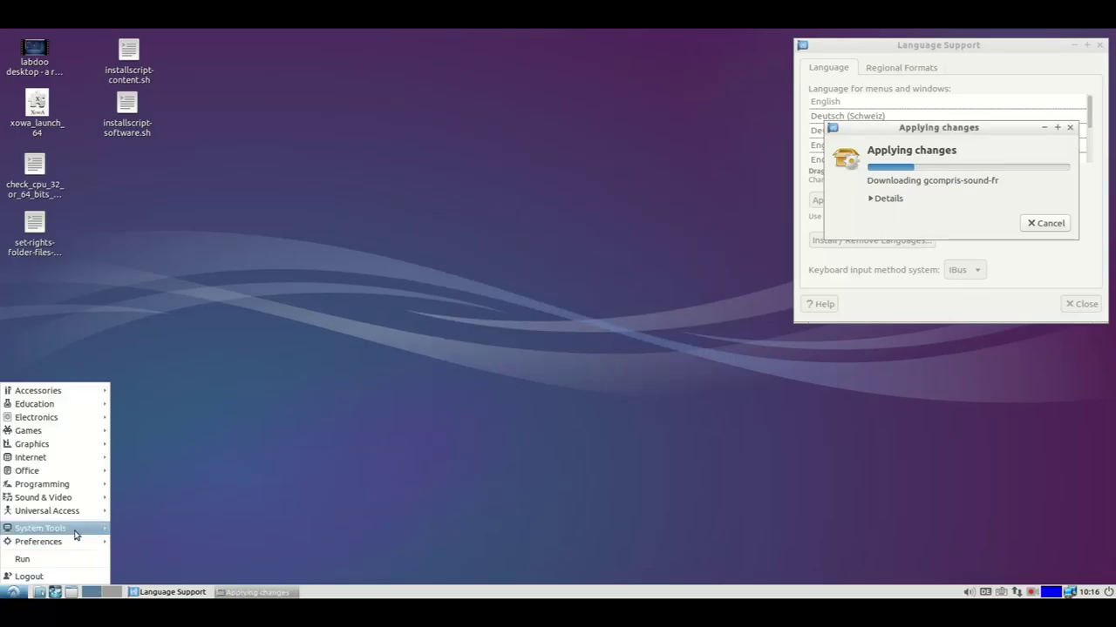
{"action": "mouse_move", "coordinate": [75, 531]}
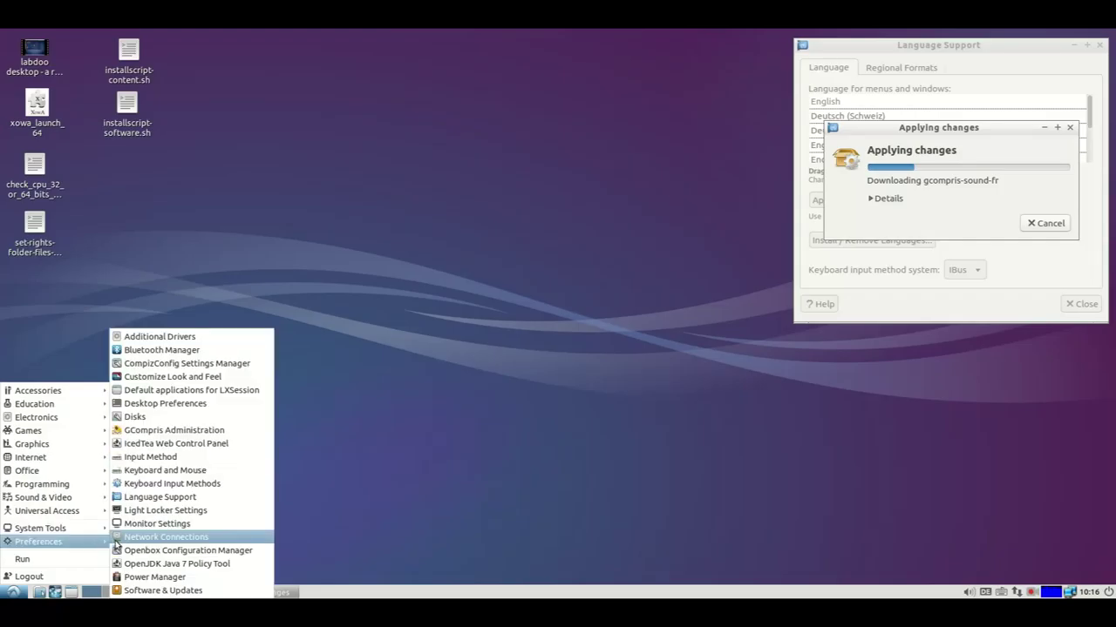
{"action": "left_click", "coordinate": [180, 513]}
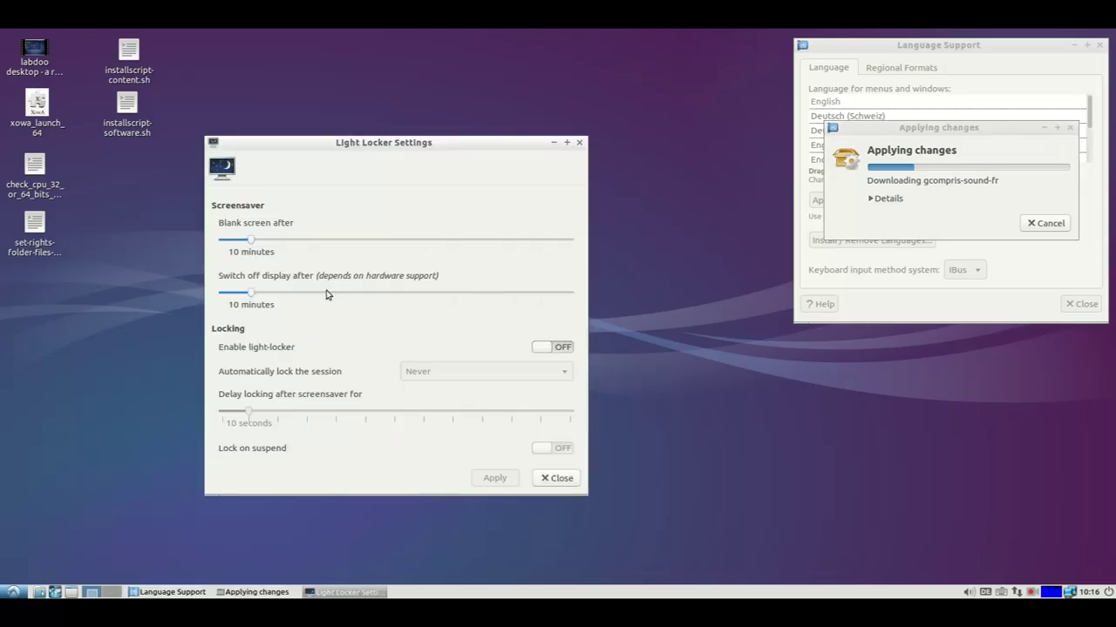
{"action": "left_click", "coordinate": [537, 350]}
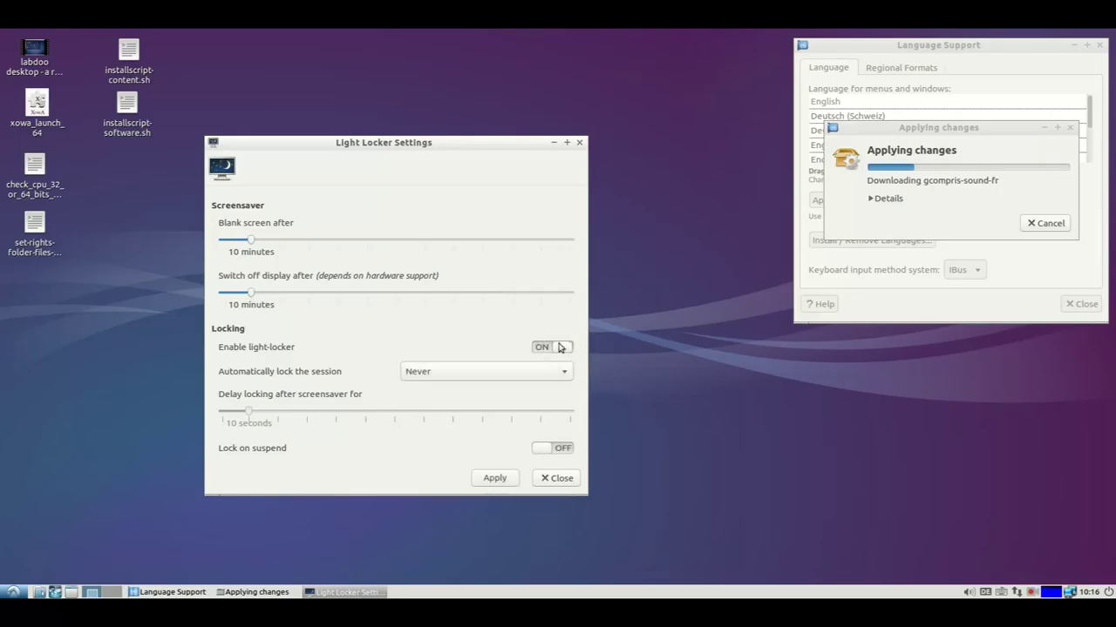
{"action": "left_click", "coordinate": [549, 347]}
{"action": "left_click", "coordinate": [487, 481]}
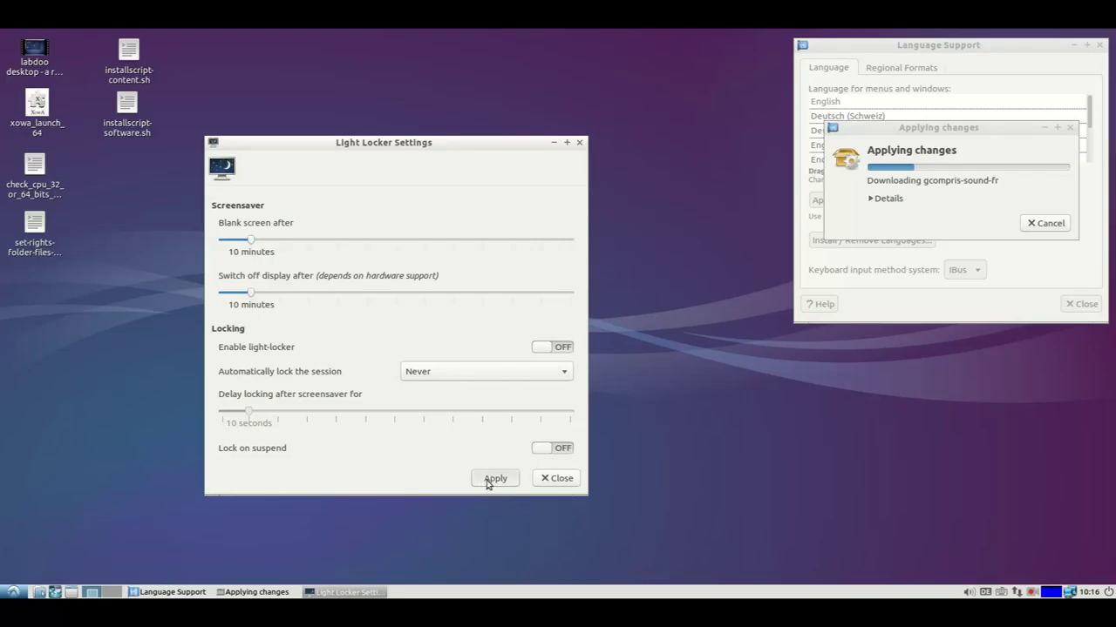
{"action": "left_click", "coordinate": [554, 481]}
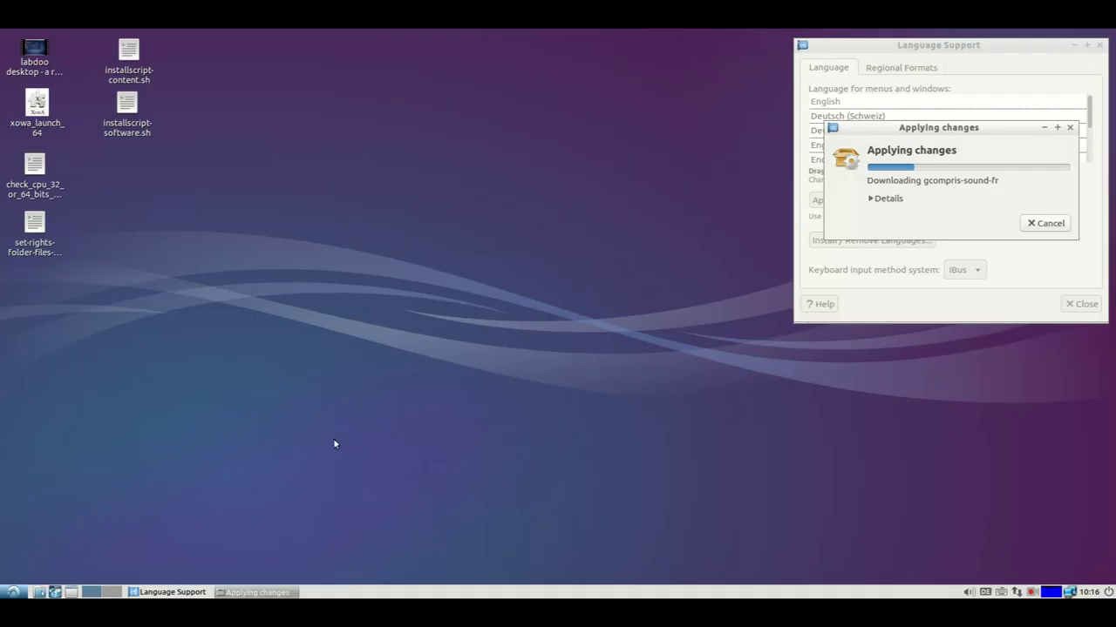
Step: Open Printers, start adding a printer, and select the Samsung CLX-6220 network printer
{"action": "left_click", "coordinate": [5, 590]}
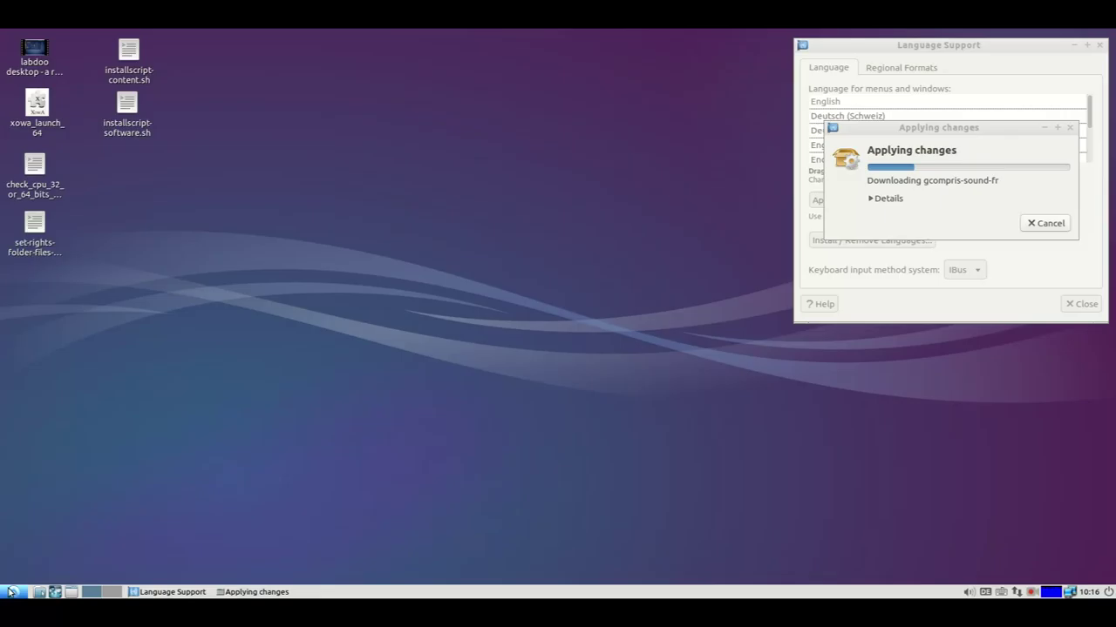
{"action": "left_click", "coordinate": [6, 590]}
{"action": "mouse_move", "coordinate": [43, 539]}
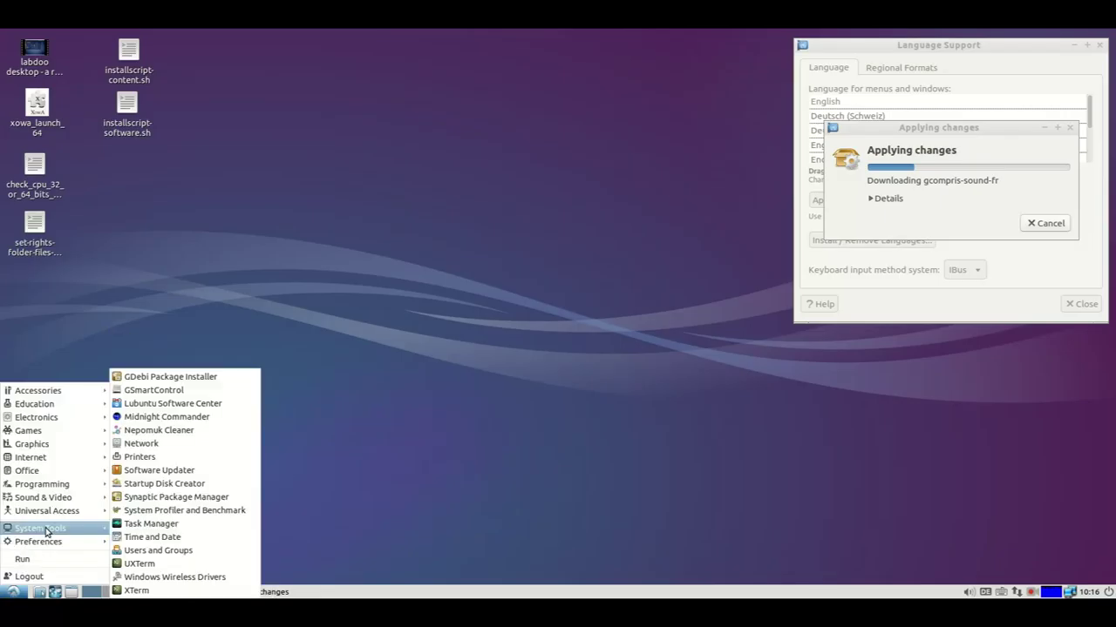
{"action": "left_click", "coordinate": [188, 458]}
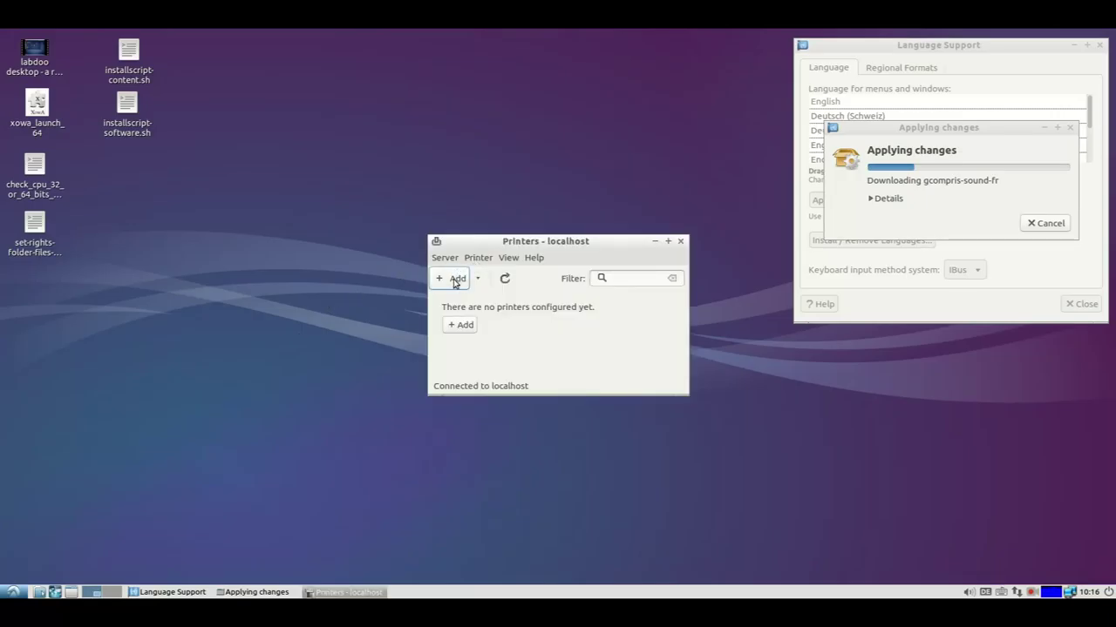
{"action": "left_click", "coordinate": [452, 277]}
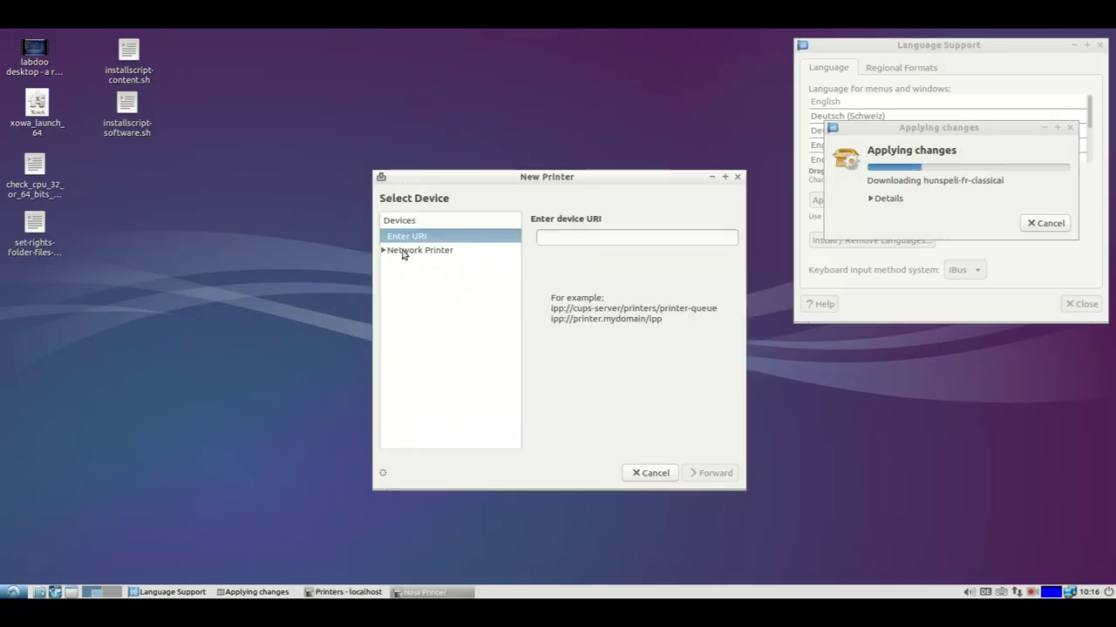
{"action": "left_click", "coordinate": [382, 251]}
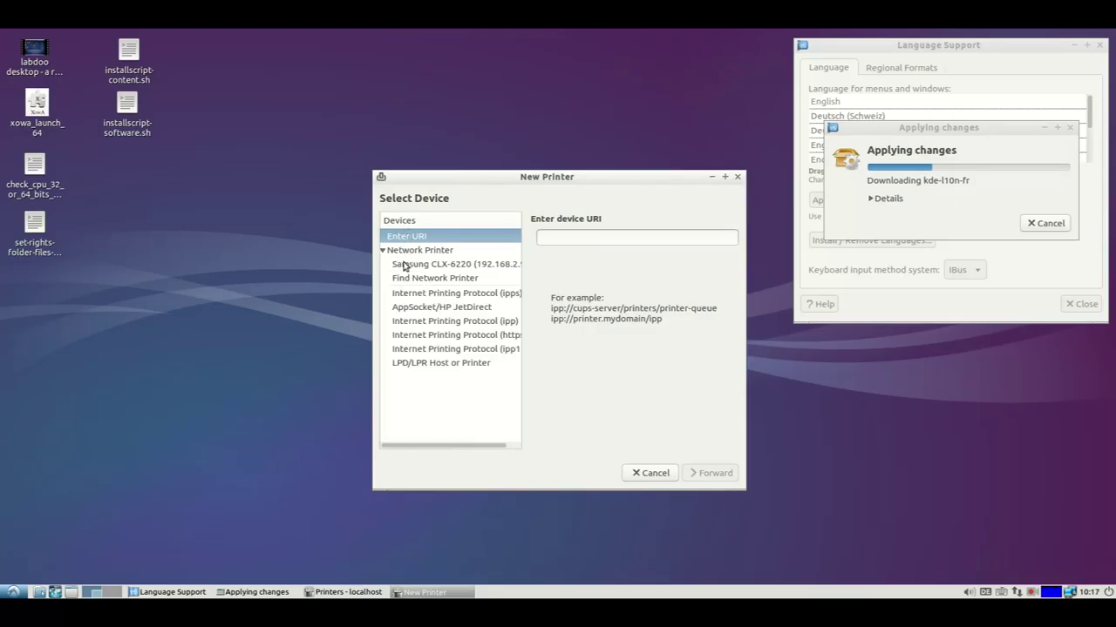
{"action": "left_click", "coordinate": [404, 266]}
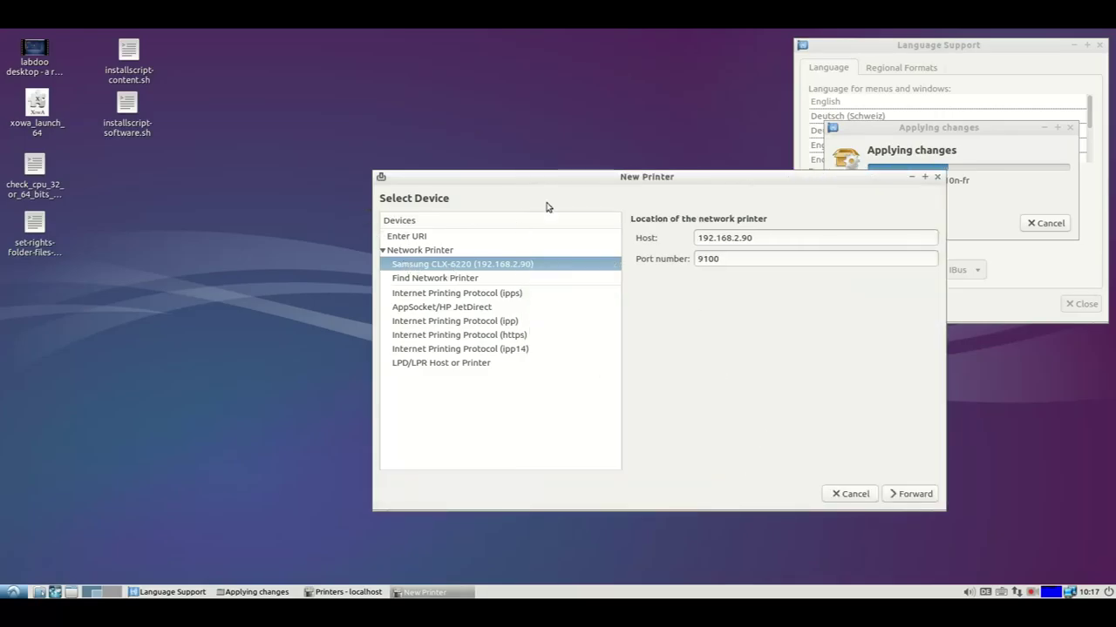
Step: Proceed past the driver search and create the printer with the proposed name
{"action": "left_click_drag", "start_coordinate": [461, 183], "coordinate": [236, 131]}
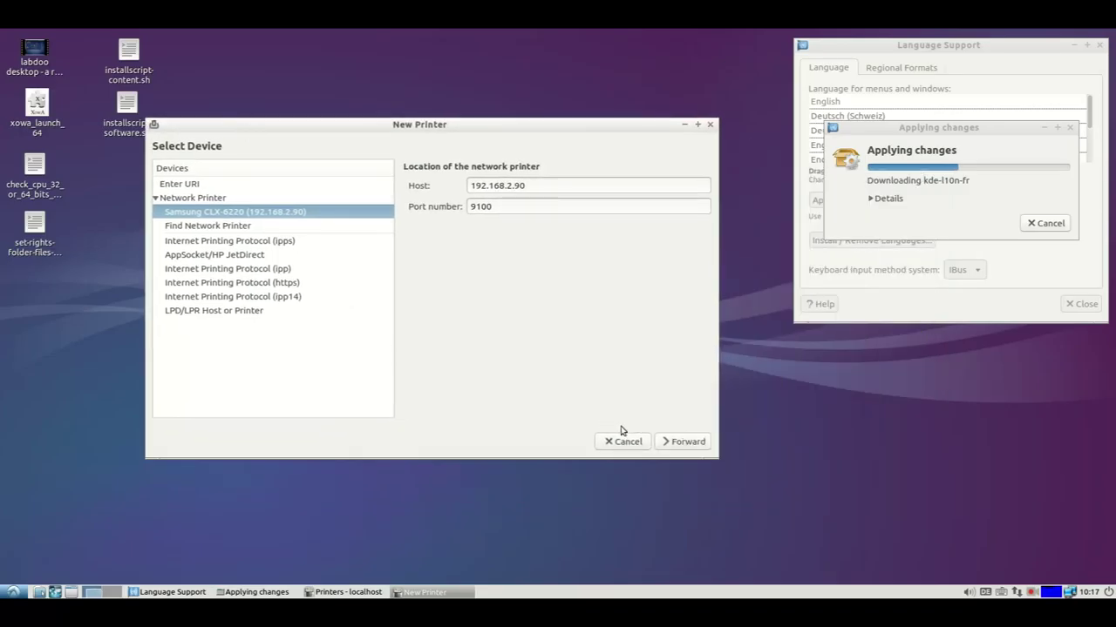
{"action": "left_click", "coordinate": [683, 442]}
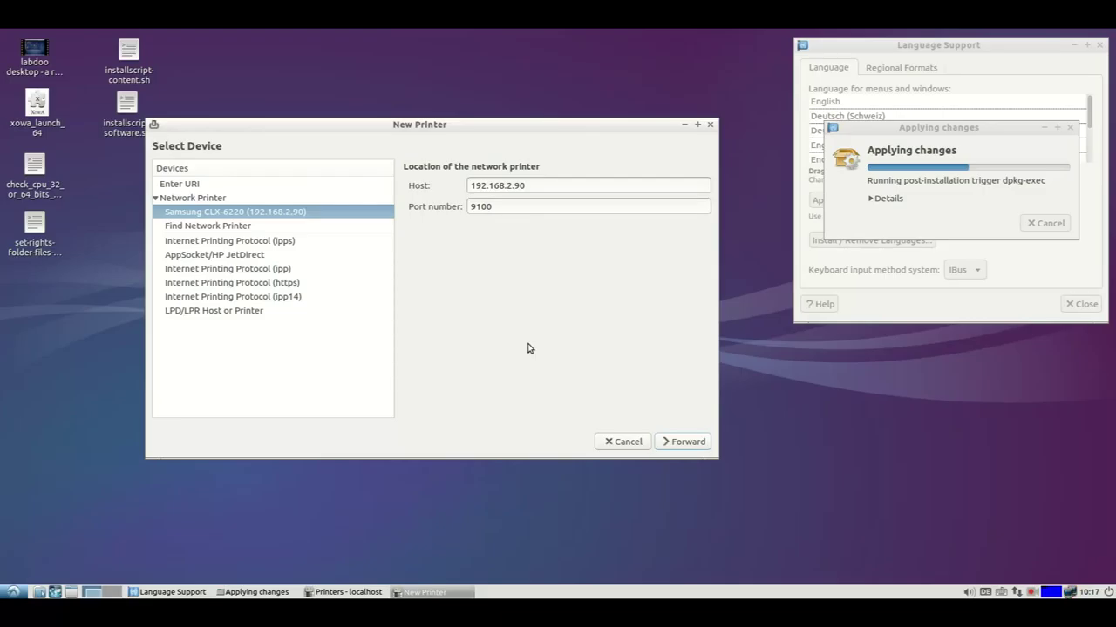
{"action": "left_click", "coordinate": [668, 441]}
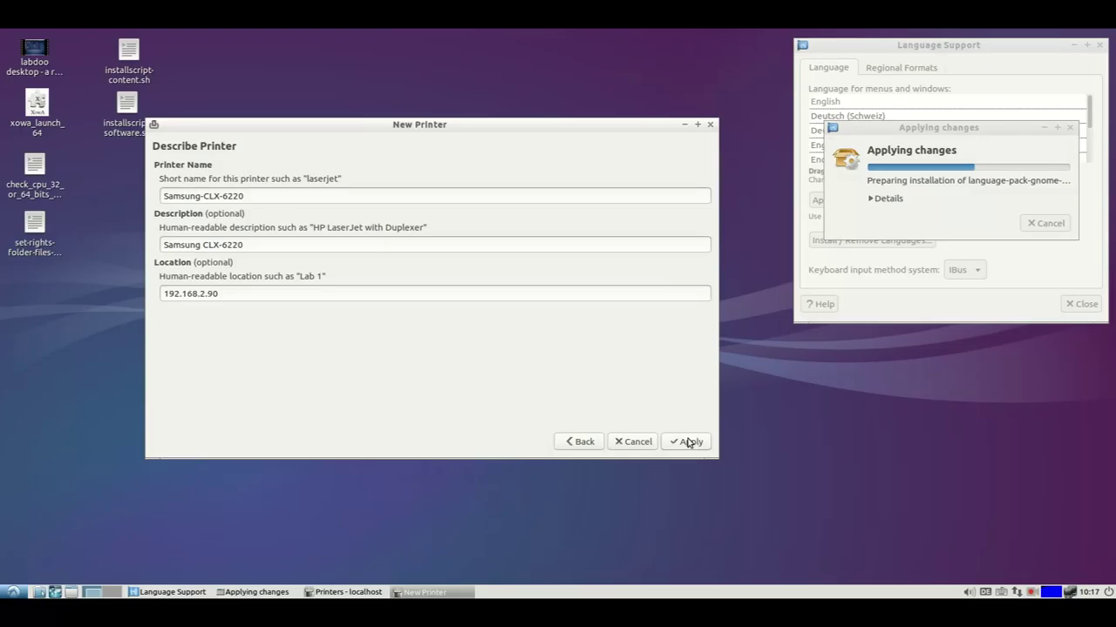
{"action": "left_click", "coordinate": [687, 442]}
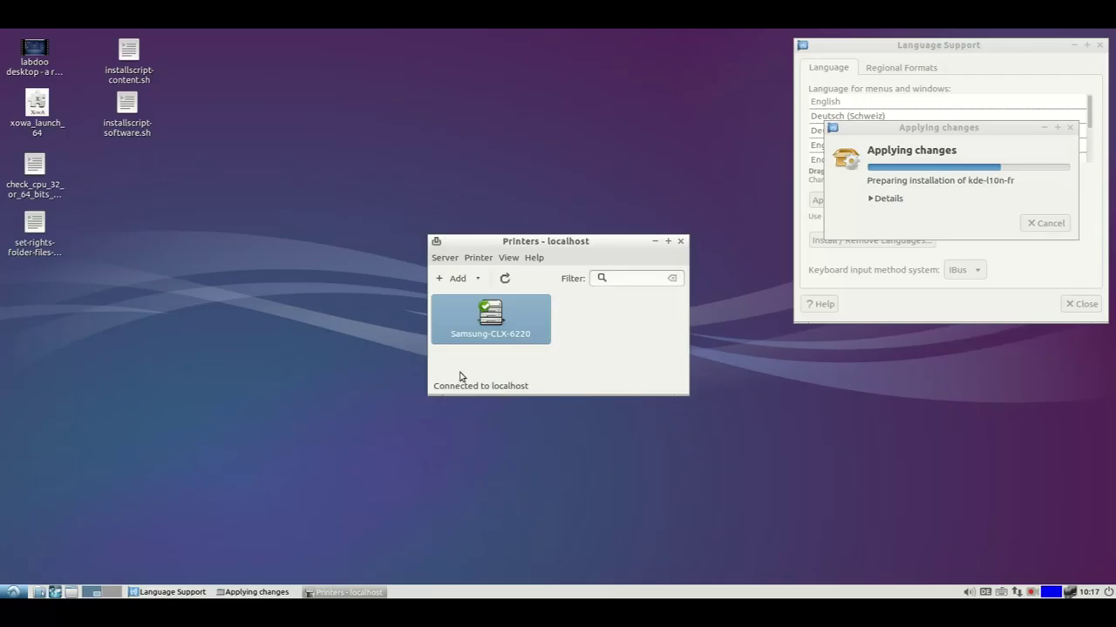
Step: Glance through the application menu's Preferences, then close the Printers window
{"action": "left_click", "coordinate": [13, 592]}
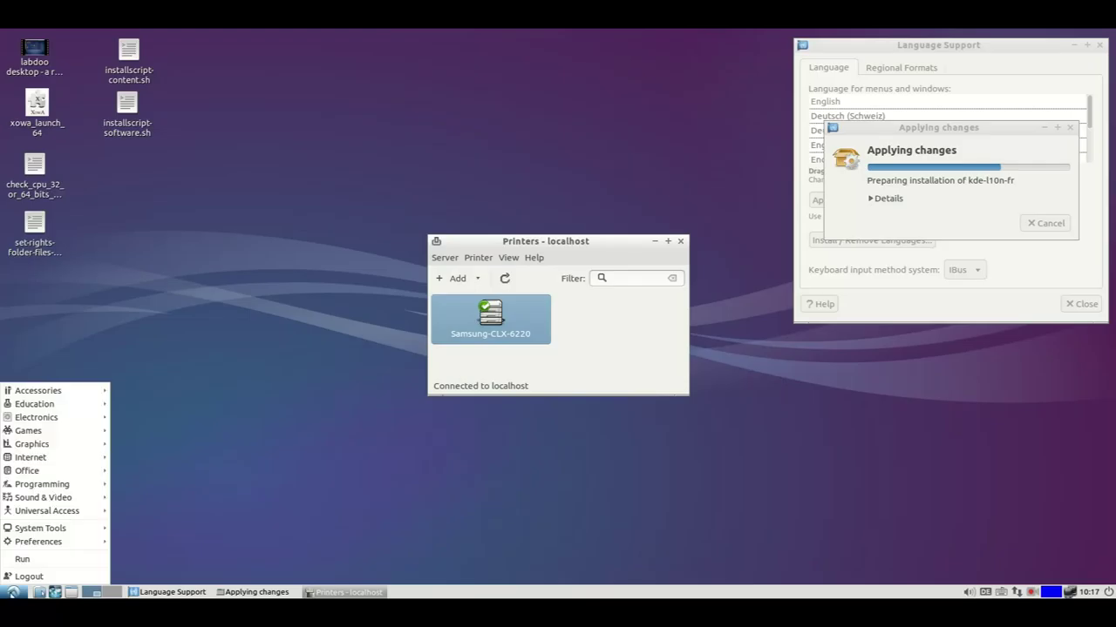
{"action": "mouse_move", "coordinate": [53, 528]}
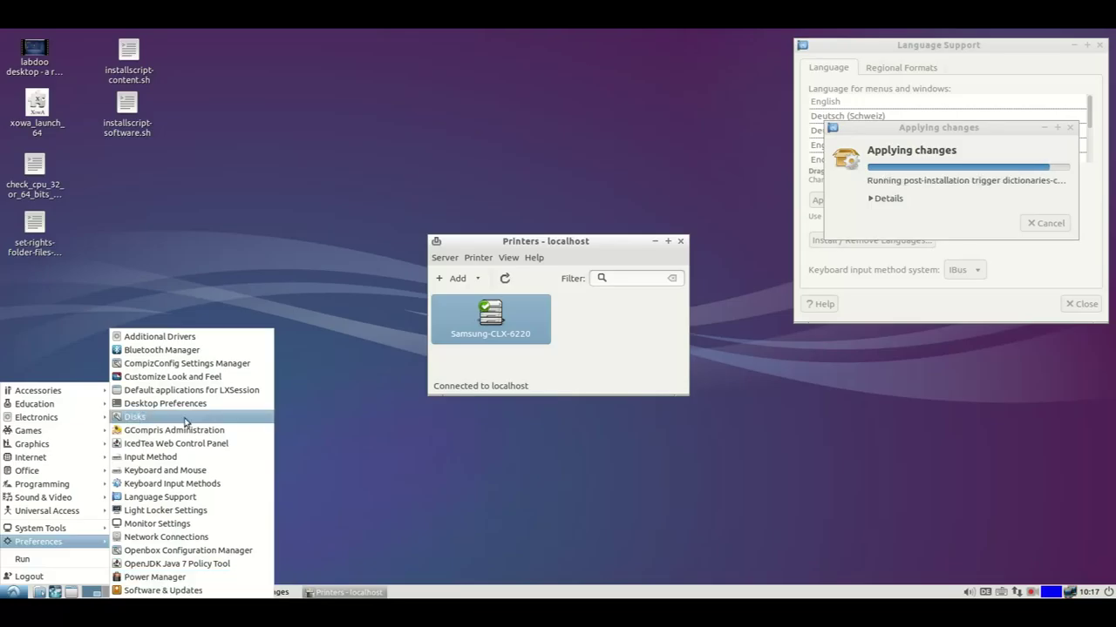
{"action": "left_click", "coordinate": [680, 241]}
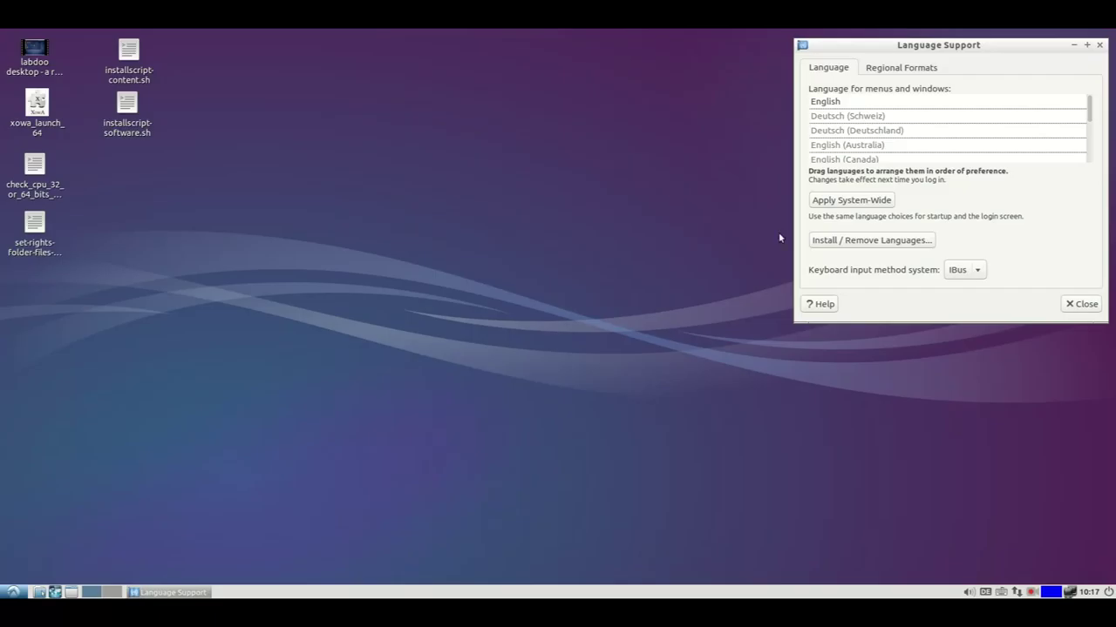
Step: Drag français (France) above English in the language list and apply it system-wide with the admin password
{"action": "left_click_drag", "start_coordinate": [1001, 45], "coordinate": [609, 127]}
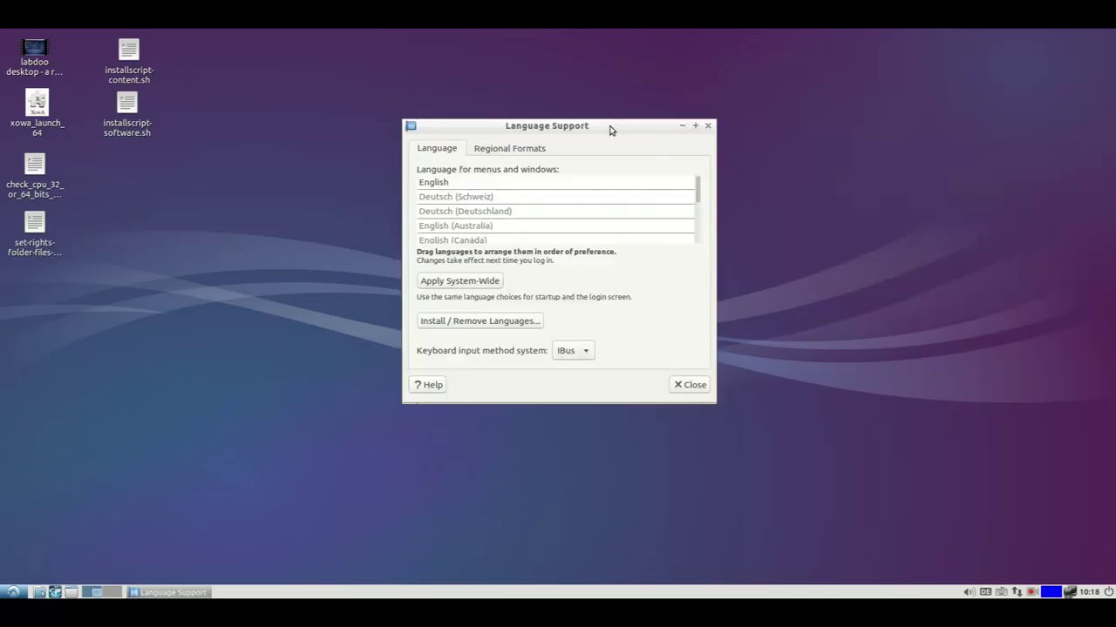
{"action": "left_click_drag", "start_coordinate": [457, 226], "coordinate": [462, 168]}
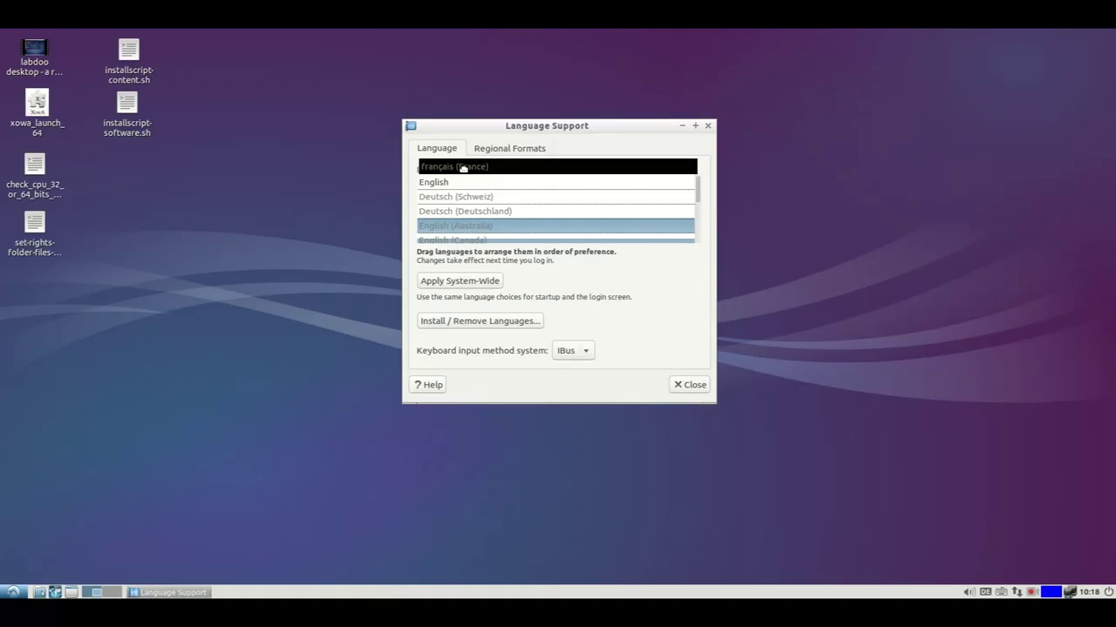
{"action": "left_click_drag", "start_coordinate": [462, 168], "coordinate": [466, 182]}
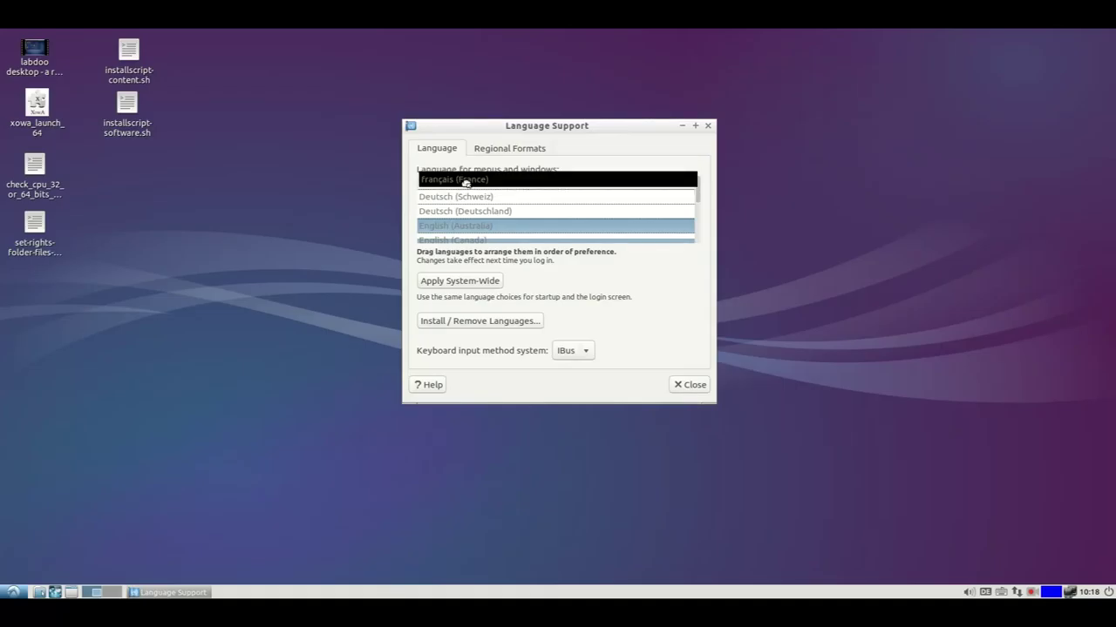
{"action": "left_click_drag", "start_coordinate": [466, 182], "coordinate": [443, 190]}
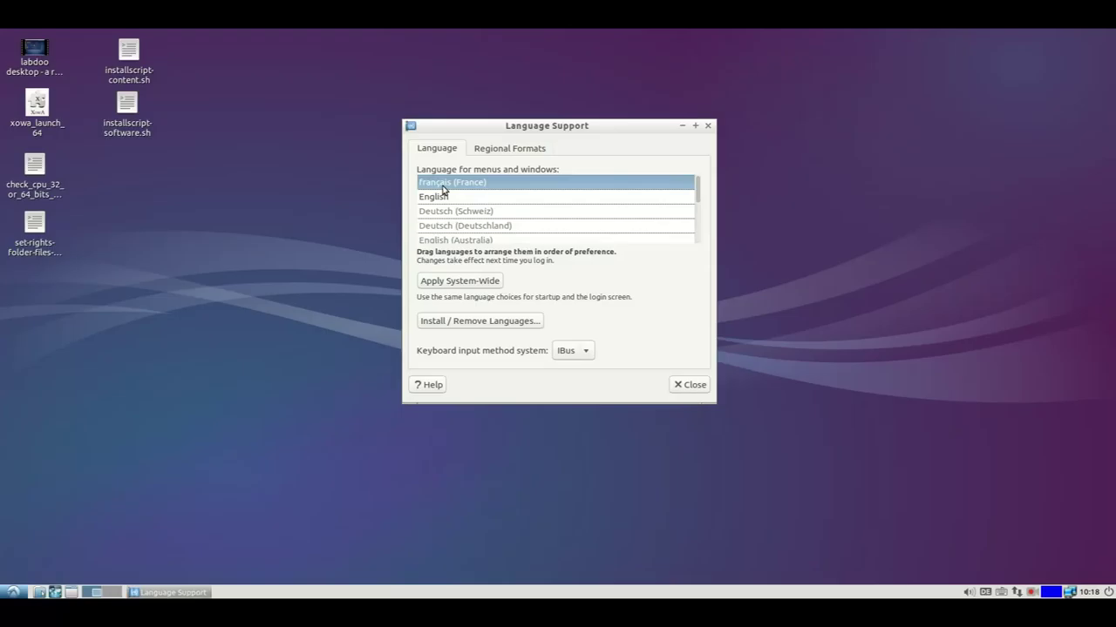
{"action": "left_click", "coordinate": [433, 284]}
{"action": "type", "text": "*****"}
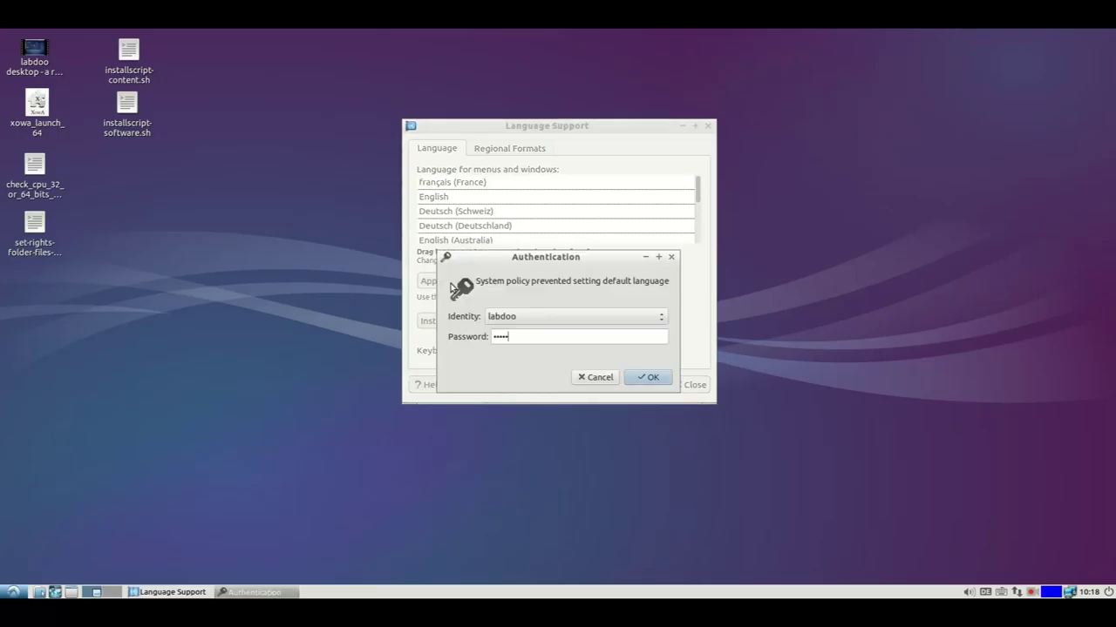
{"action": "type", "text": "*"}
{"action": "key", "text": "Return"}
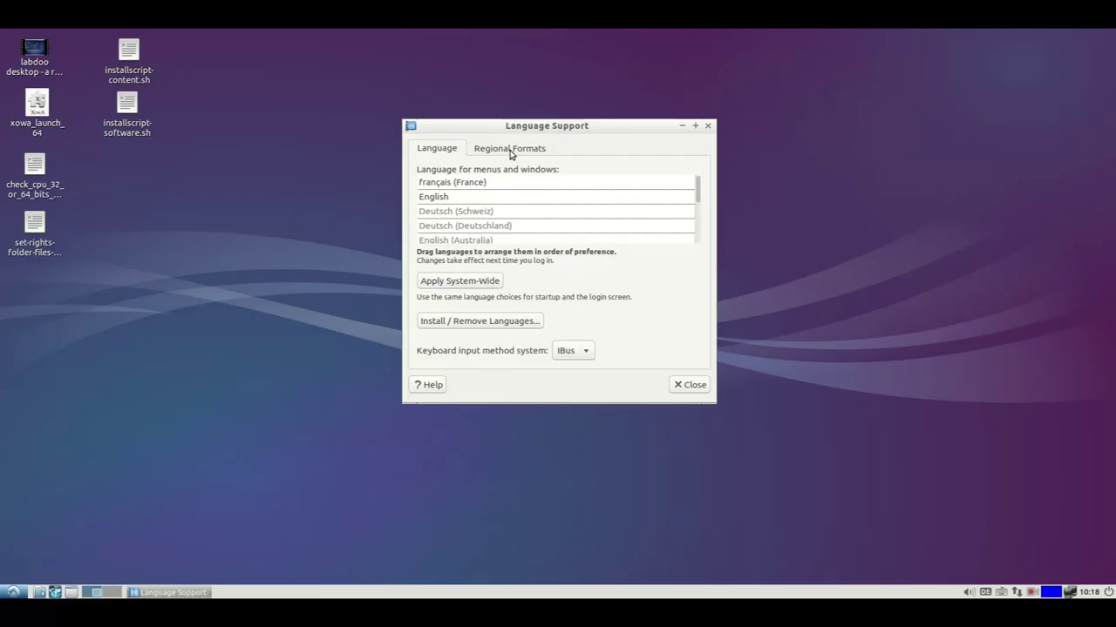
Step: Set regional formats to français (France), then close Language Support
{"action": "left_click", "coordinate": [511, 150]}
{"action": "left_click", "coordinate": [551, 193]}
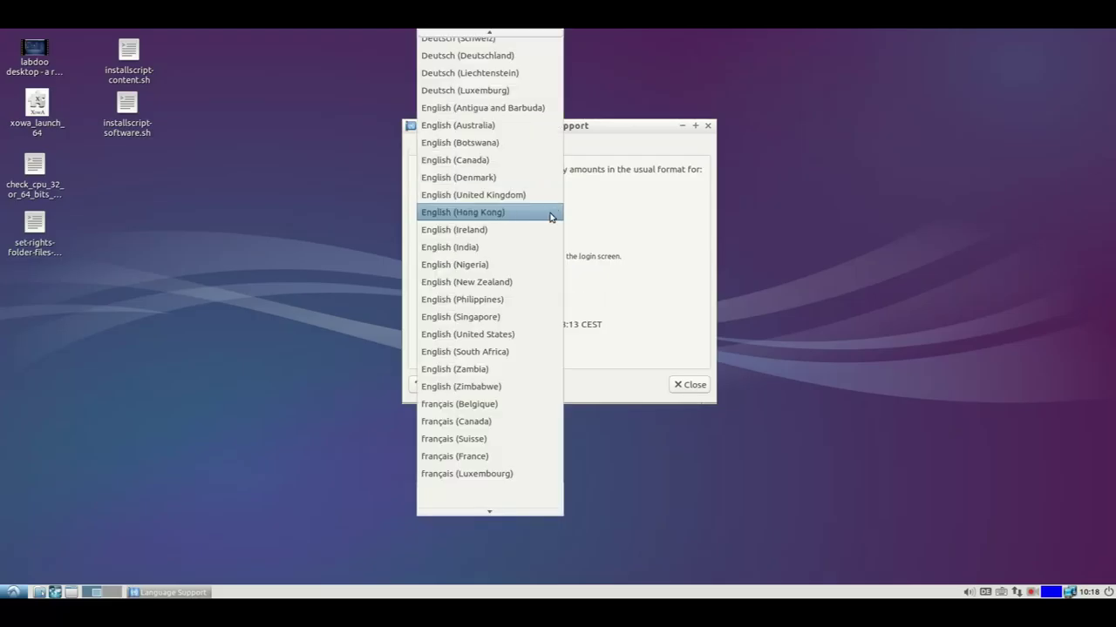
{"action": "left_click", "coordinate": [521, 456]}
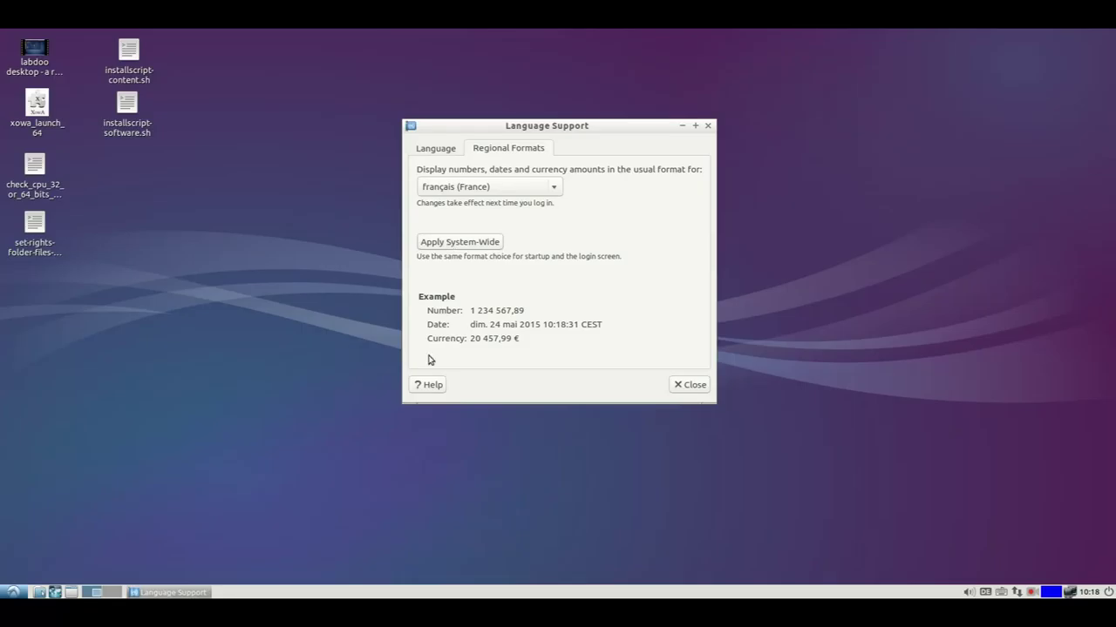
{"action": "left_click", "coordinate": [689, 385]}
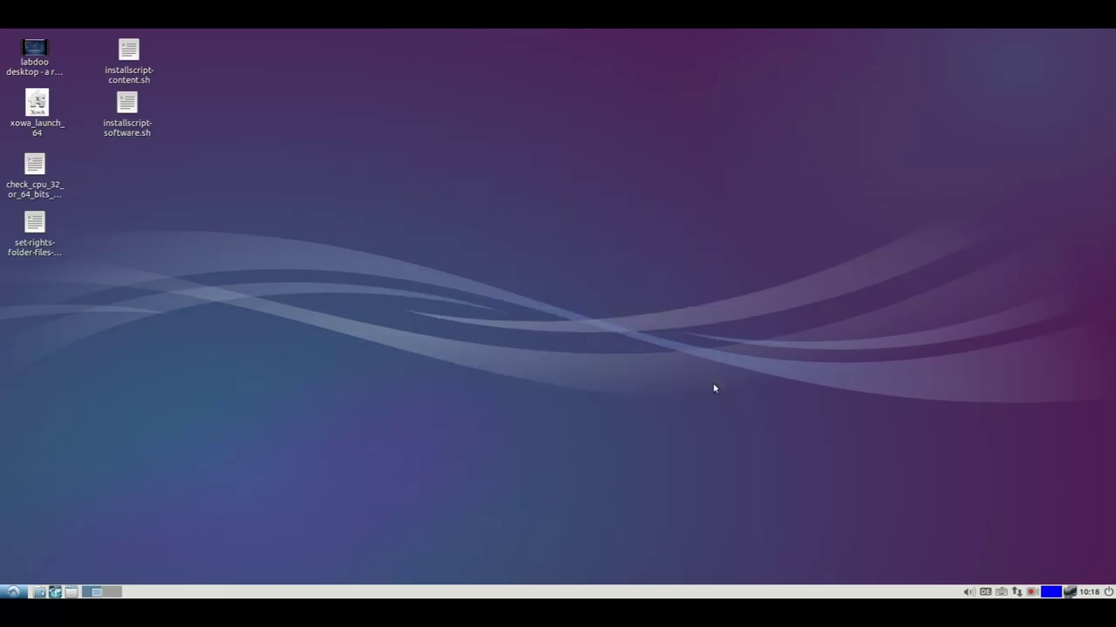